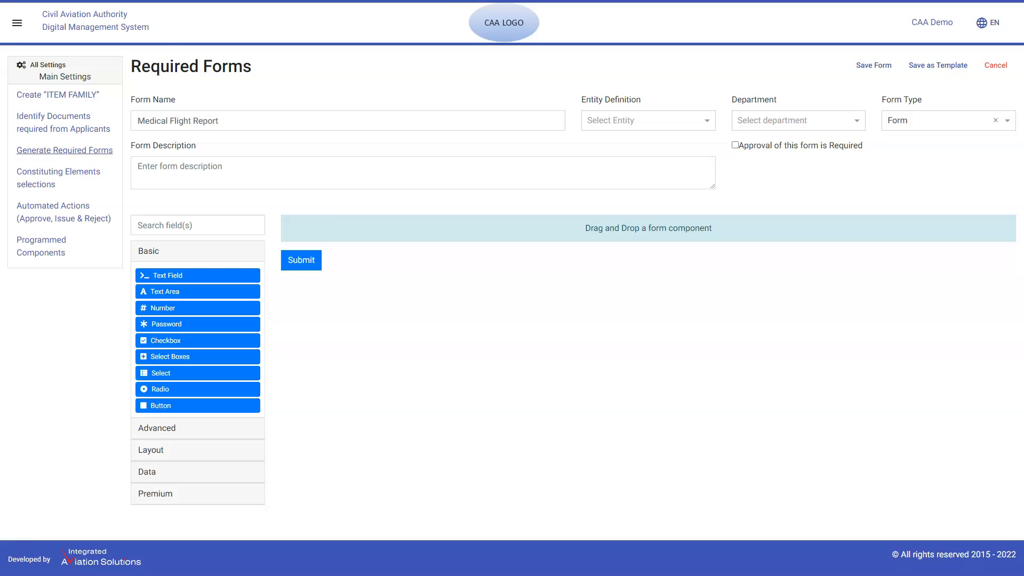
Assign the Medical Flight Report form to the Flight Safety Department, leaving its entity definition empty.
{"action": "left_click", "coordinate": [648, 121]}
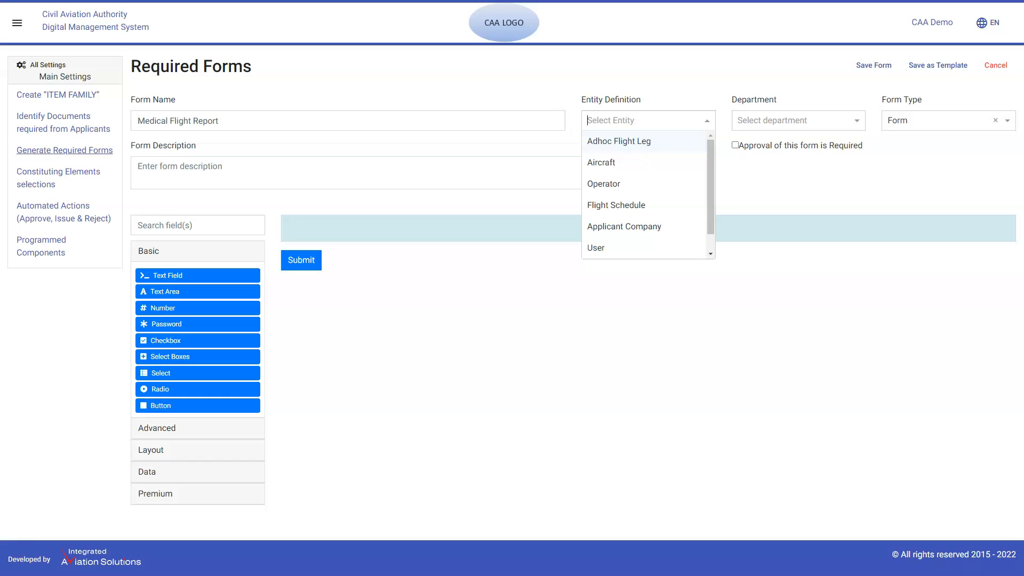
{"action": "key", "text": "Escape"}
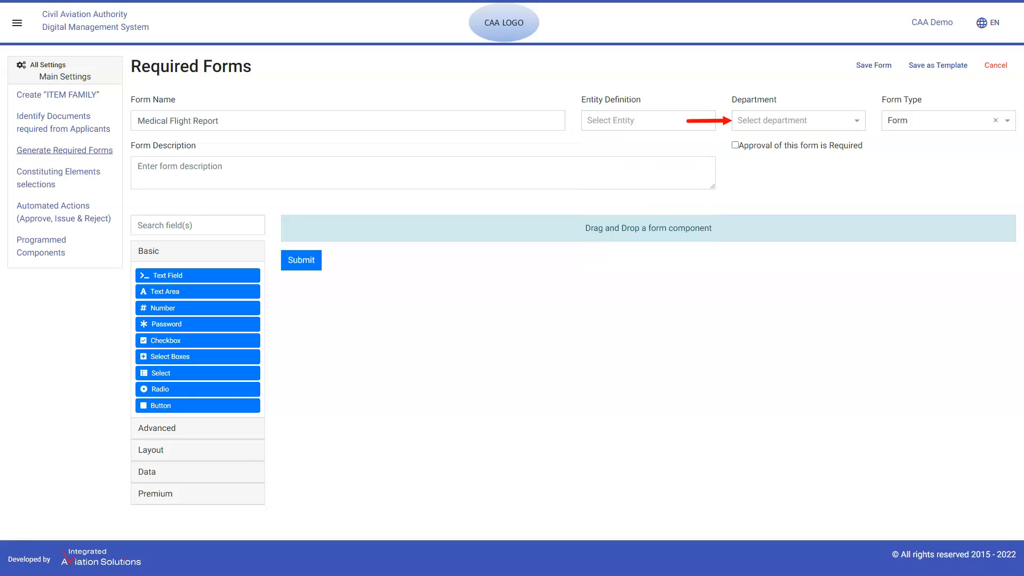
{"action": "left_click", "coordinate": [798, 121]}
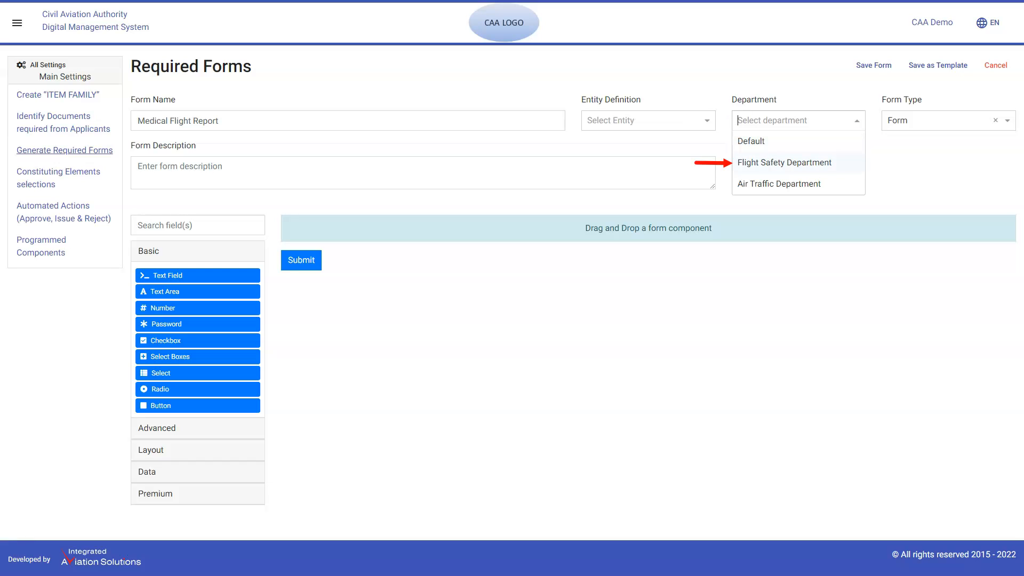
{"action": "key", "text": "Return"}
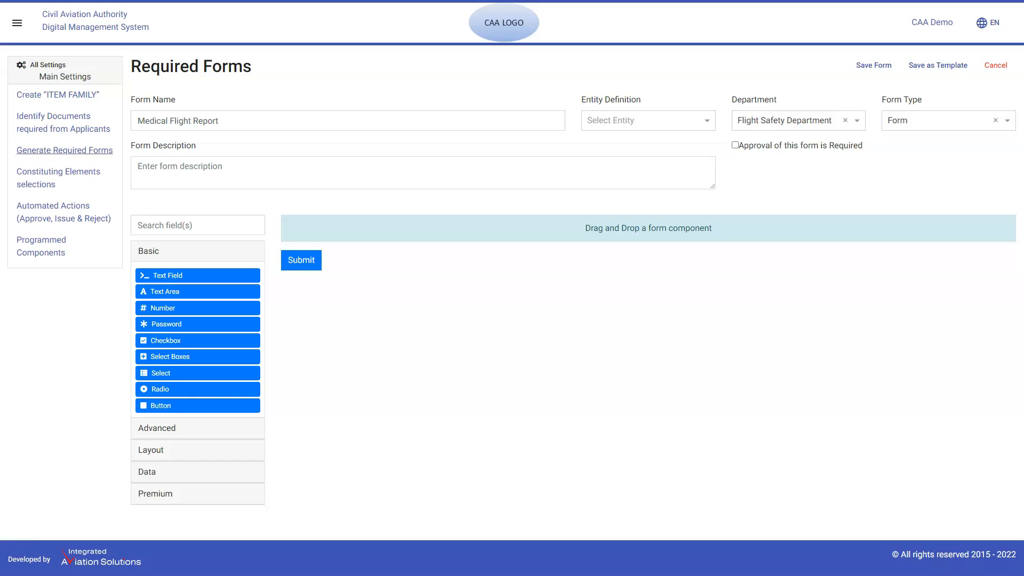
Keep the form type as Form and mark approval of this form as required.
{"action": "left_click", "coordinate": [948, 121]}
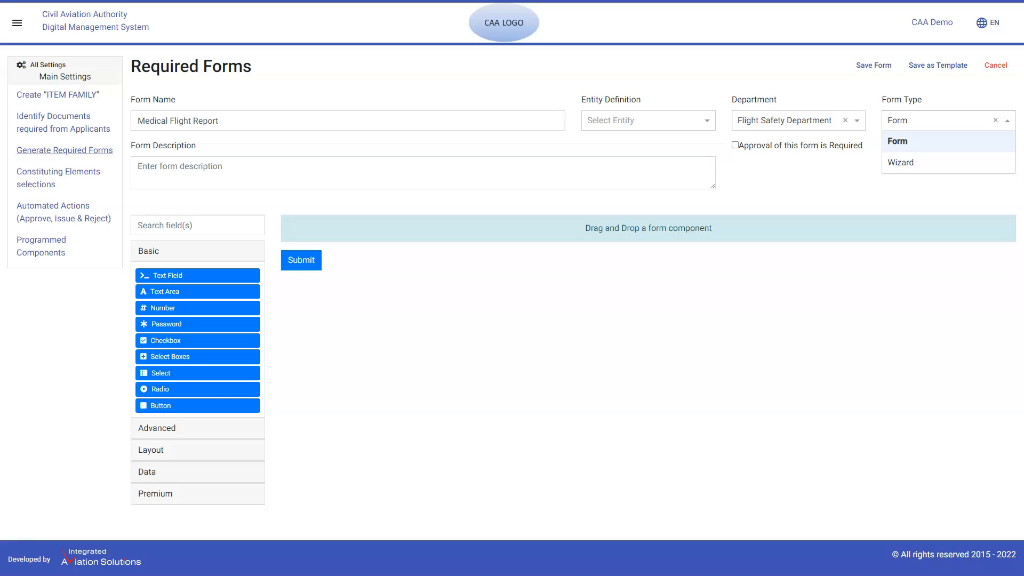
{"action": "key", "text": "Return"}
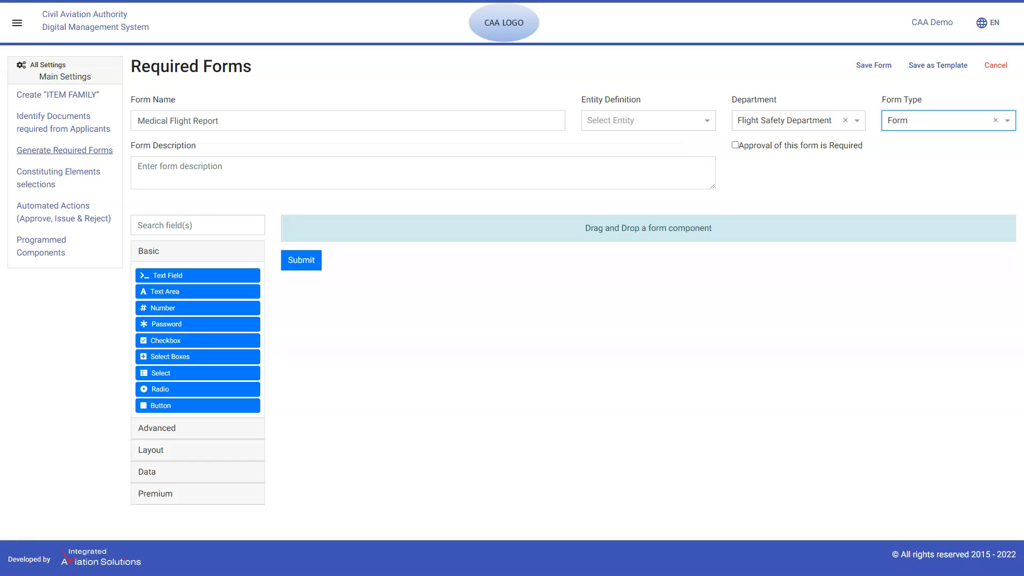
{"action": "left_click", "coordinate": [734, 145]}
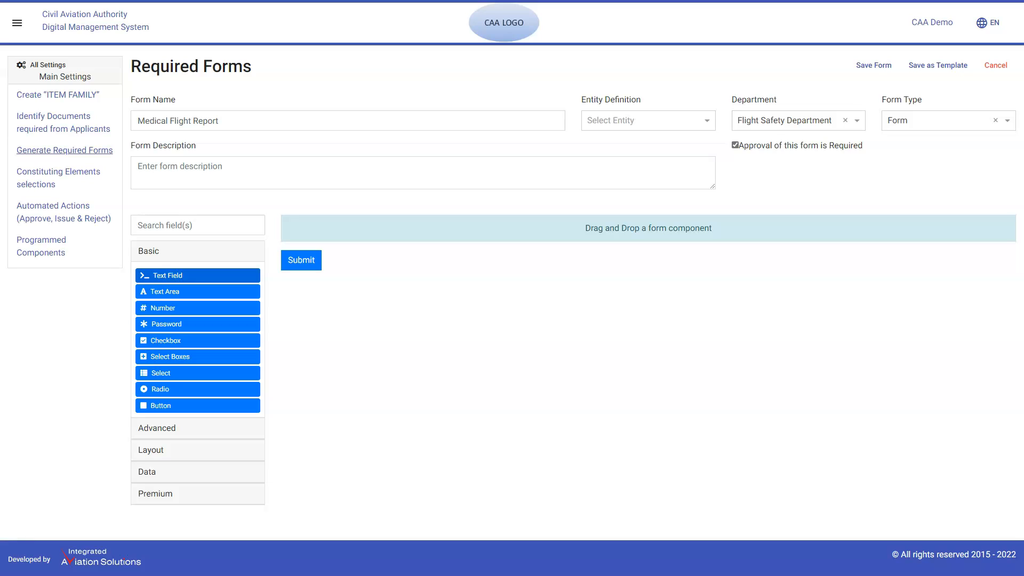
Add a text field to the empty form and label it "Hospital Name".
{"action": "left_click_drag", "start_coordinate": [198, 275], "coordinate": [420, 224]}
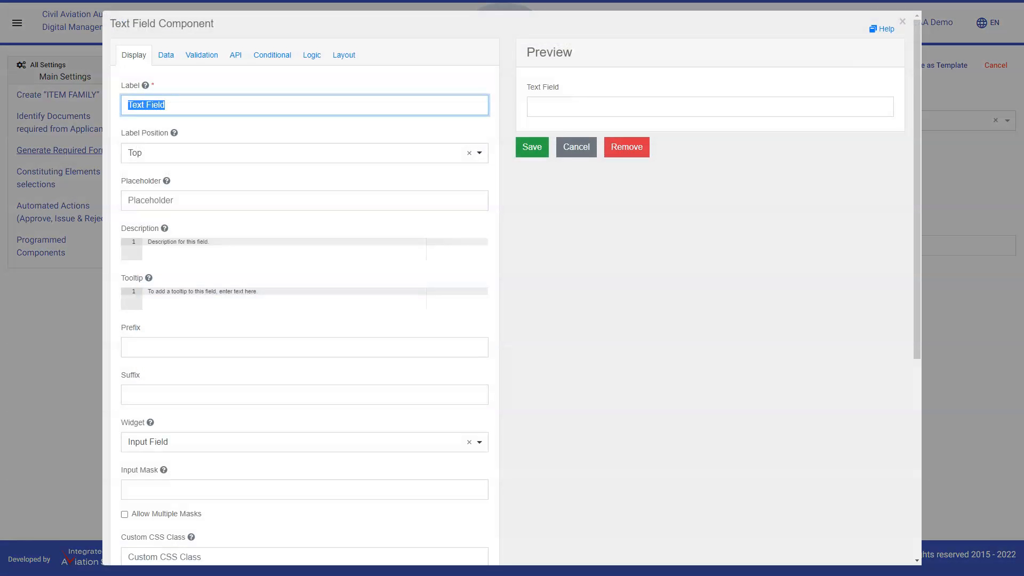
{"action": "type", "text": "Hospital Name"}
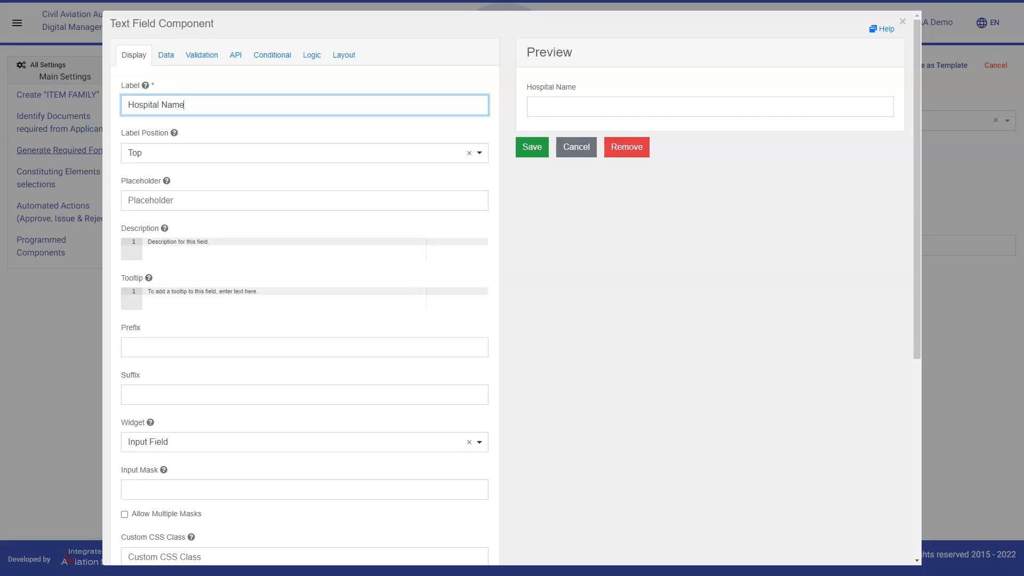
{"action": "key", "text": "Tab"}
{"action": "key", "text": "Down"}
{"action": "key", "text": "Return"}
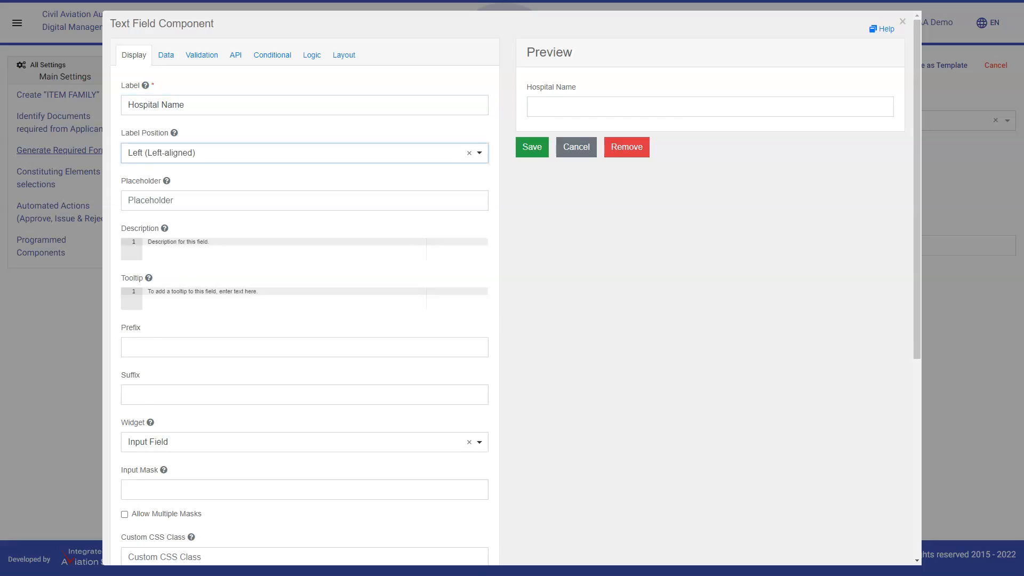
{"action": "key", "text": "Return"}
{"action": "key", "text": "Up"}
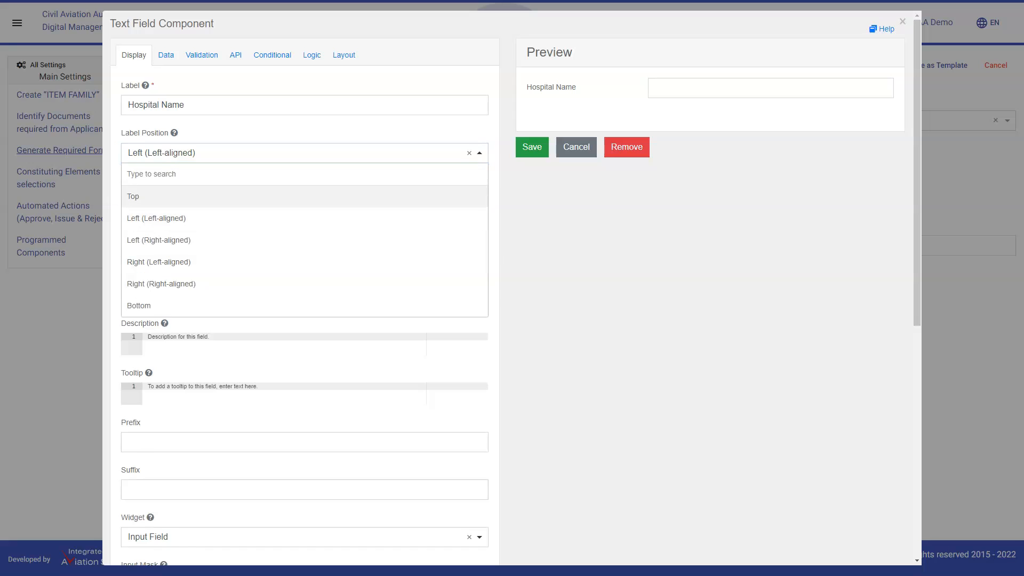
{"action": "key", "text": "Return"}
Give the Hospital Name field the placeholder "Enter Hospital Name" and save it as a required field.
{"action": "key", "text": "Tab"}
{"action": "type", "text": "Enter Hospital Name"}
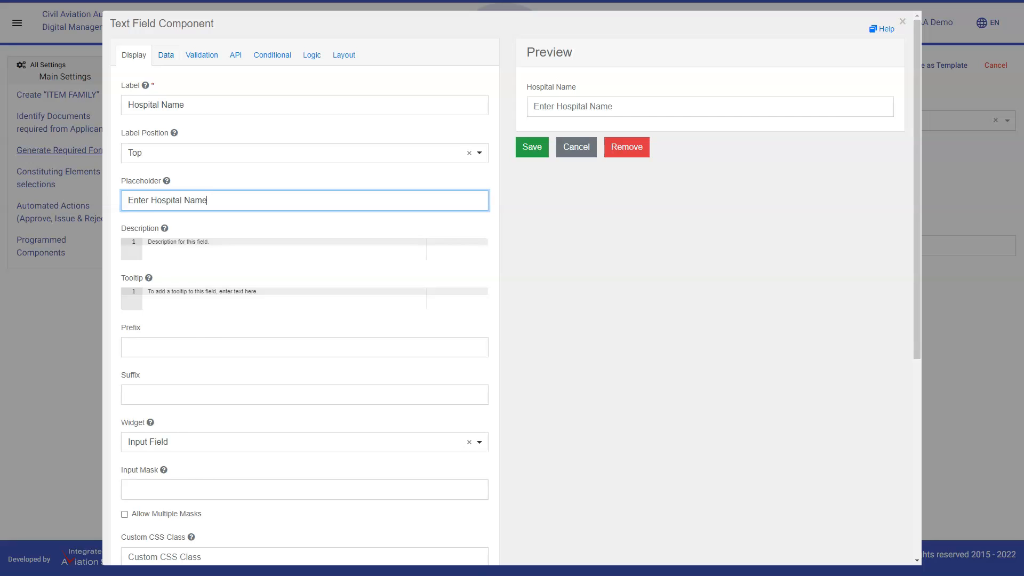
{"action": "left_click", "coordinate": [183, 55]}
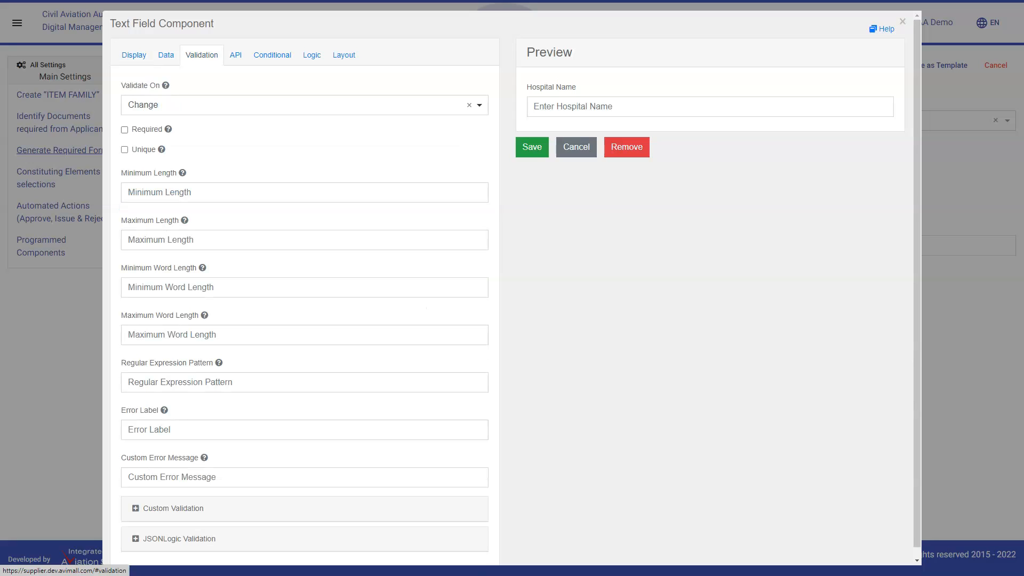
{"action": "left_click", "coordinate": [124, 129]}
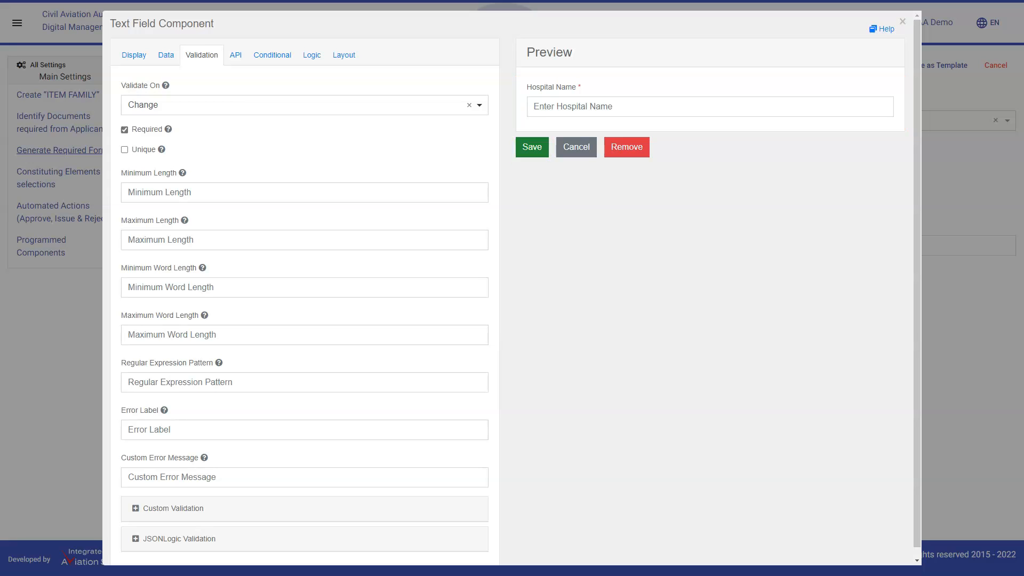
{"action": "left_click", "coordinate": [532, 147]}
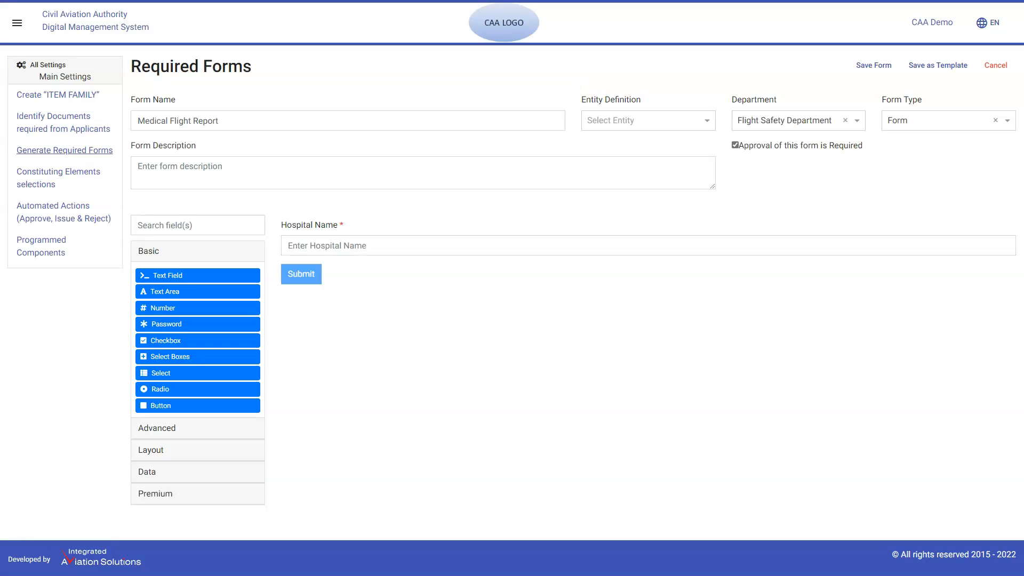
Add a required text field above Hospital Name, labelled "Hospital Address" with the placeholder "Enter Hospital Address", and save it.
{"action": "left_click_drag", "start_coordinate": [197, 275], "coordinate": [371, 220]}
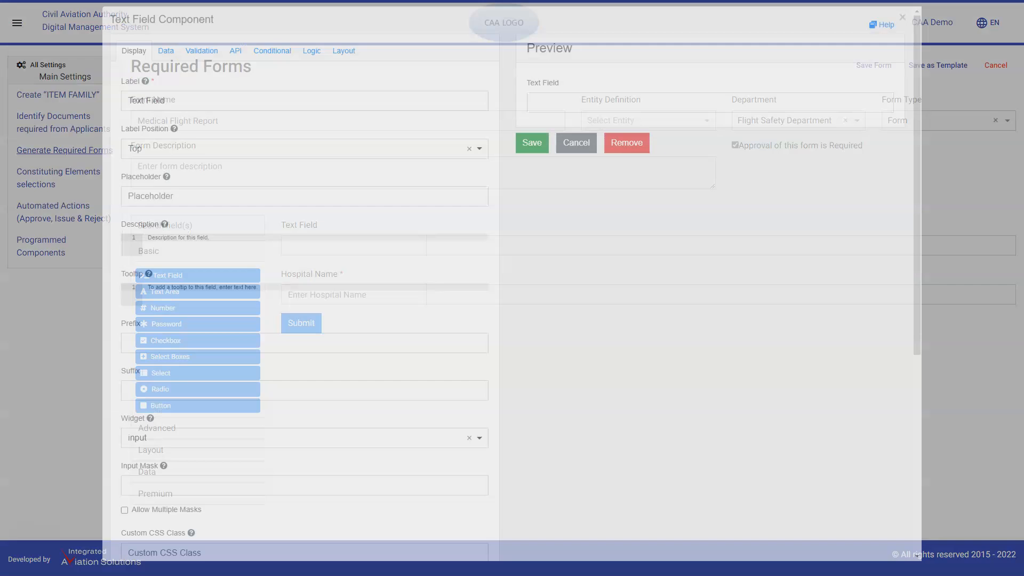
{"action": "type", "text": "Hospital Ad"}
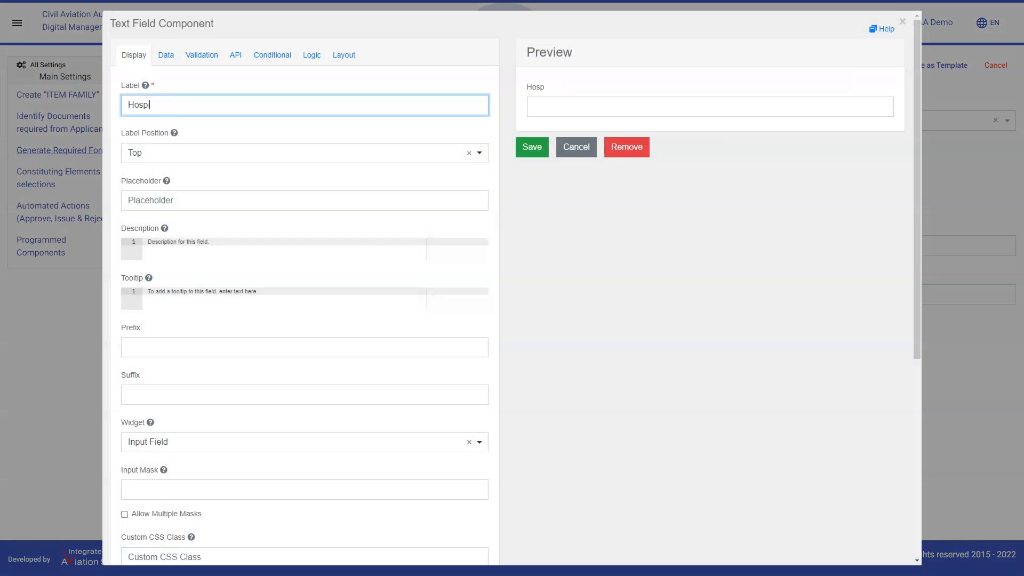
{"action": "type", "text": "dress"}
{"action": "left_click", "coordinate": [170, 200]}
{"action": "type", "text": "Enter Hospital Address"}
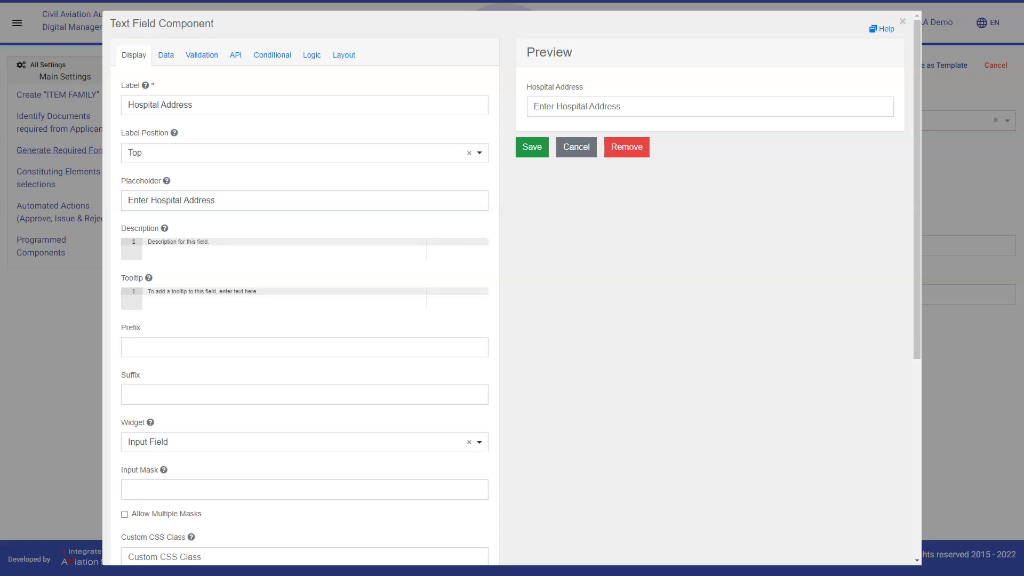
{"action": "left_click", "coordinate": [202, 55]}
{"action": "left_click", "coordinate": [124, 130]}
{"action": "left_click", "coordinate": [531, 146]}
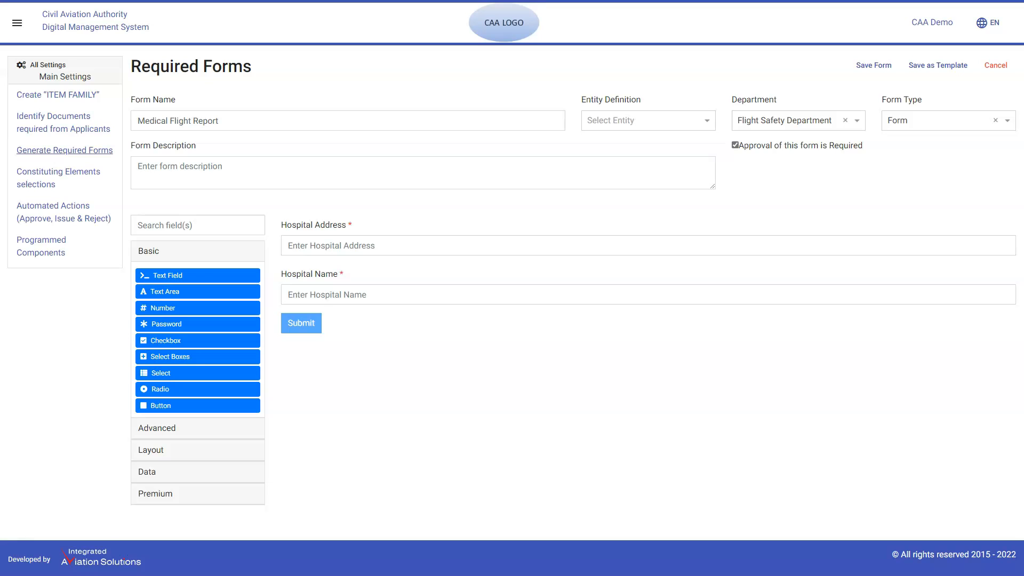
Add a Survey component below the Hospital Name field and label it "Hospital Admission".
{"action": "left_click", "coordinate": [197, 428]}
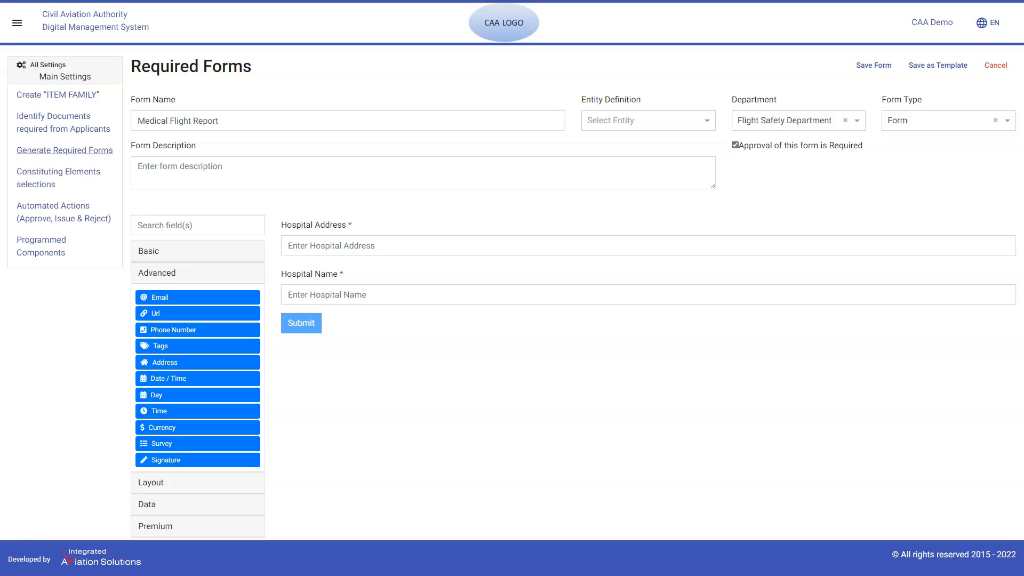
{"action": "left_click_drag", "start_coordinate": [197, 443], "coordinate": [362, 317]}
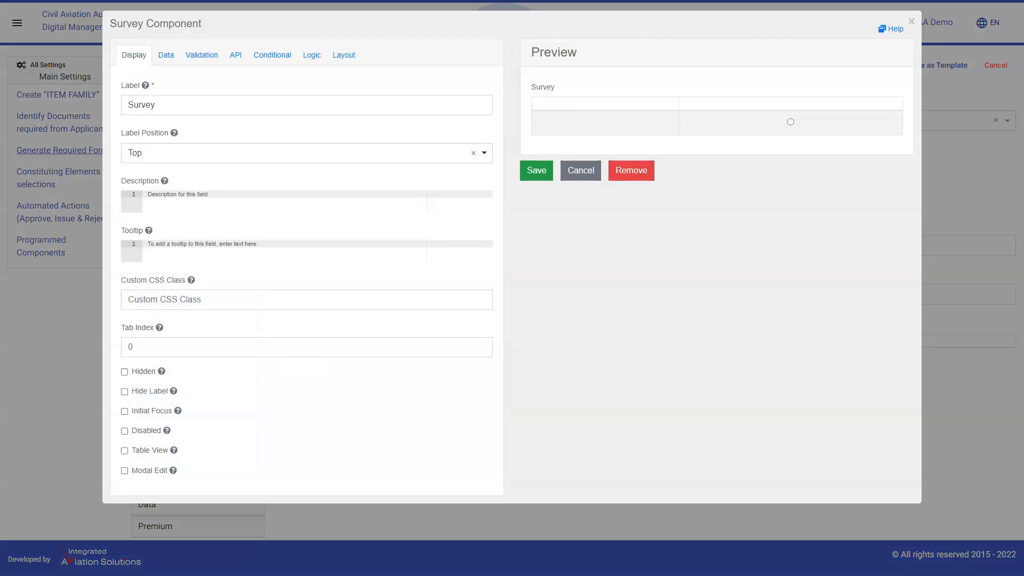
{"action": "double_click", "coordinate": [153, 105]}
{"action": "type", "text": "Hospital Admission"}
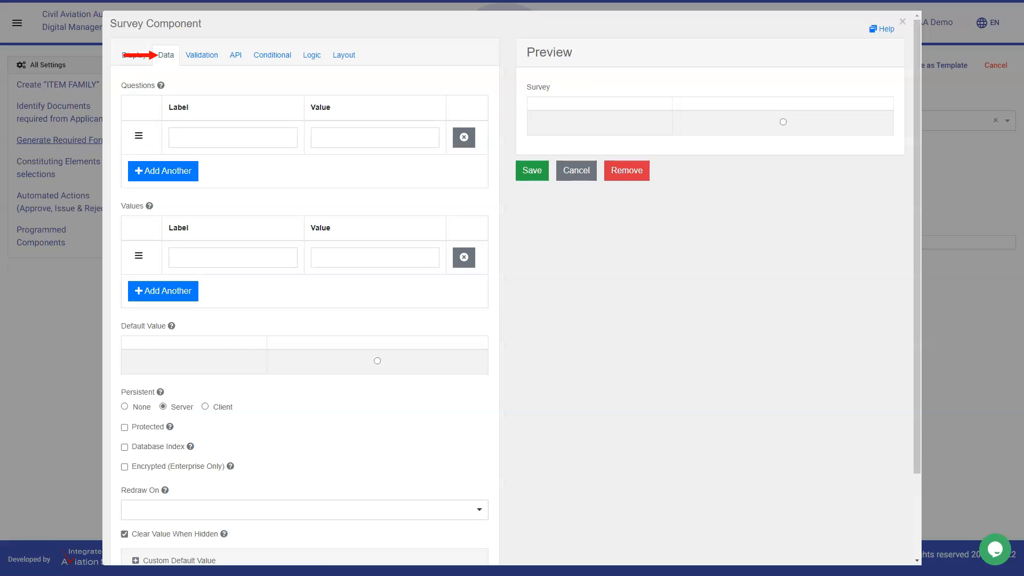
Enter the survey question "Is the patient granted admission to the hospital?" in the Hospital Admission survey's data.
{"action": "left_click", "coordinate": [232, 137]}
{"action": "type", "text": "Is th"}
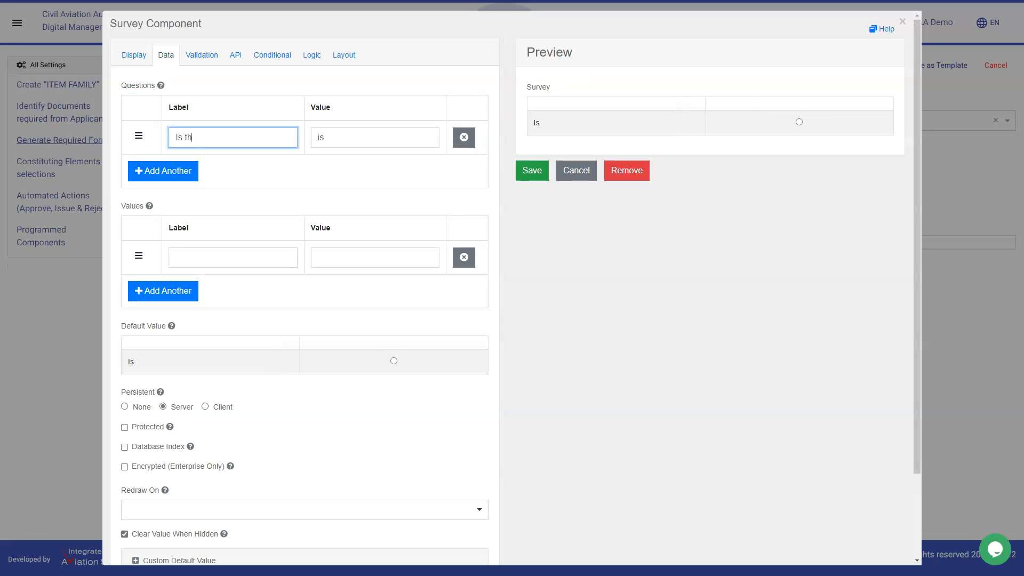
{"action": "type", "text": "e patient granted adm"}
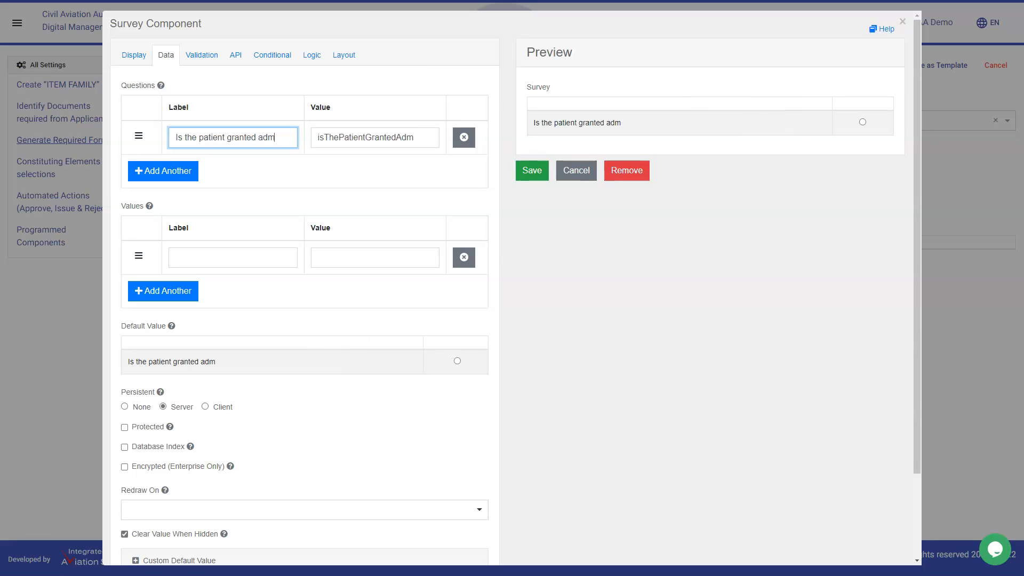
{"action": "type", "text": "ission to the hospital?"}
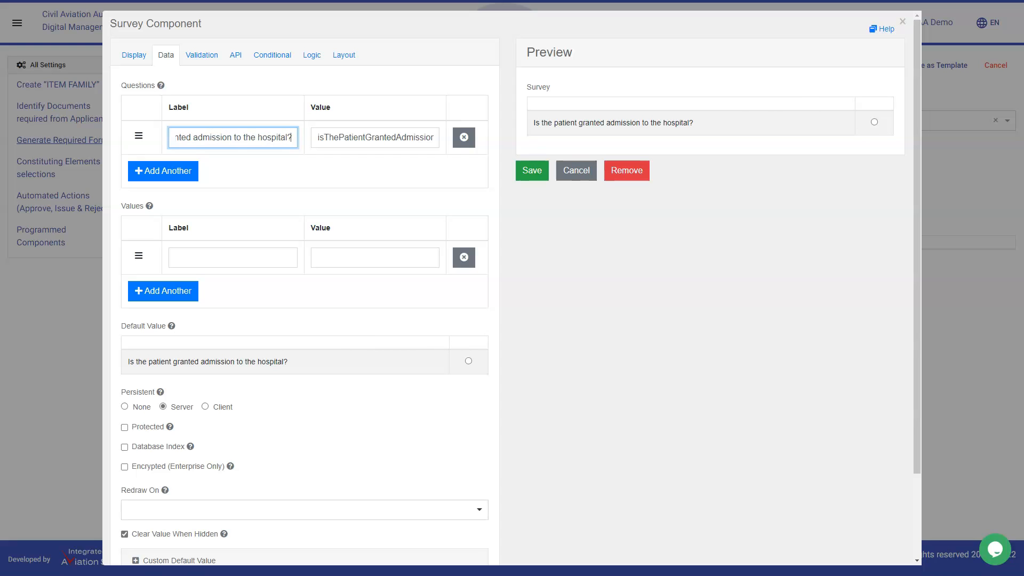
Give the Hospital Admission survey the answer options "Yes" and "Under Process", and save it as required.
{"action": "left_click", "coordinate": [233, 257]}
{"action": "type", "text": "Yes"}
{"action": "left_click", "coordinate": [163, 291]}
{"action": "type", "text": "Under Process"}
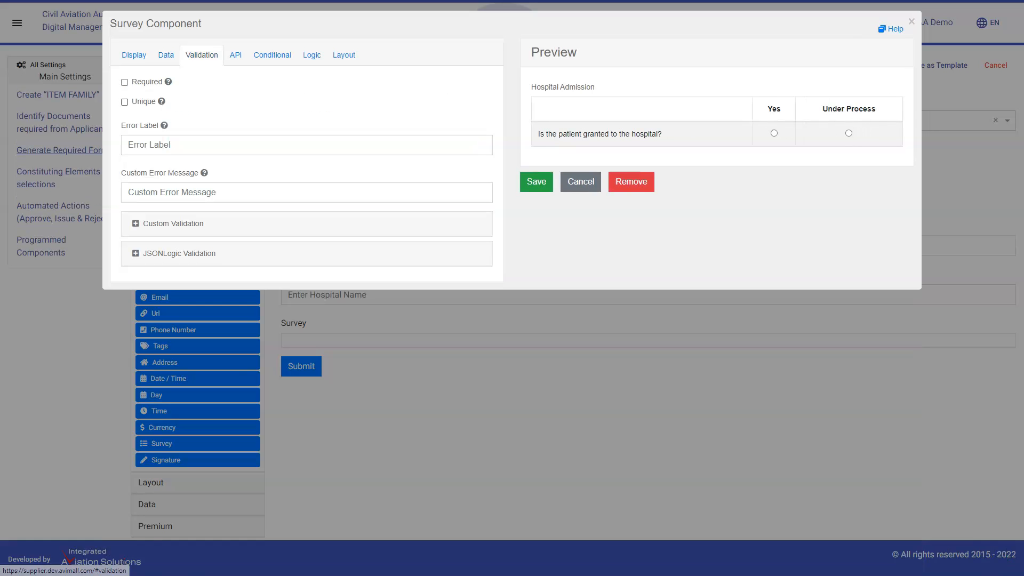
{"action": "left_click", "coordinate": [124, 82]}
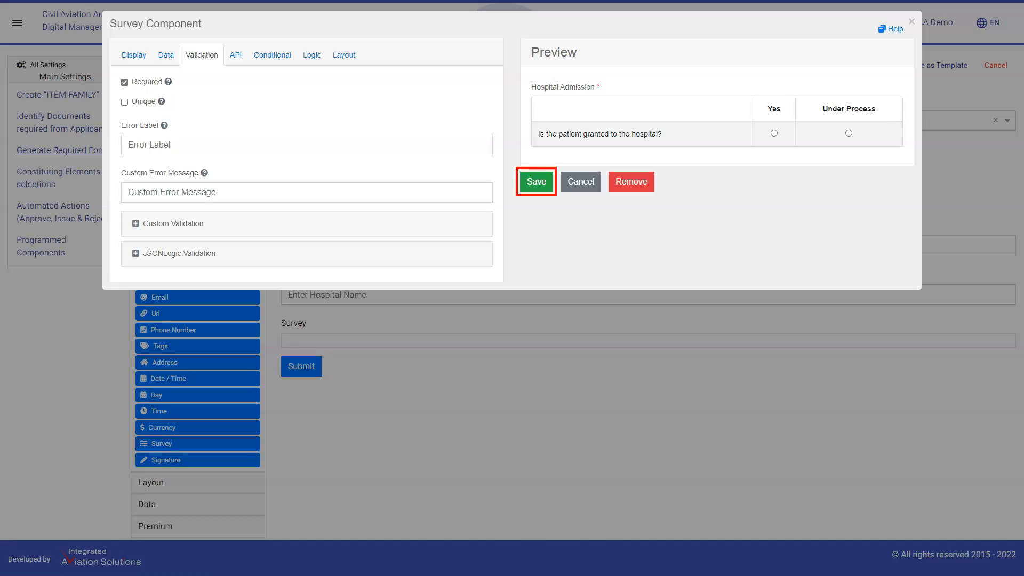
{"action": "left_click", "coordinate": [536, 182]}
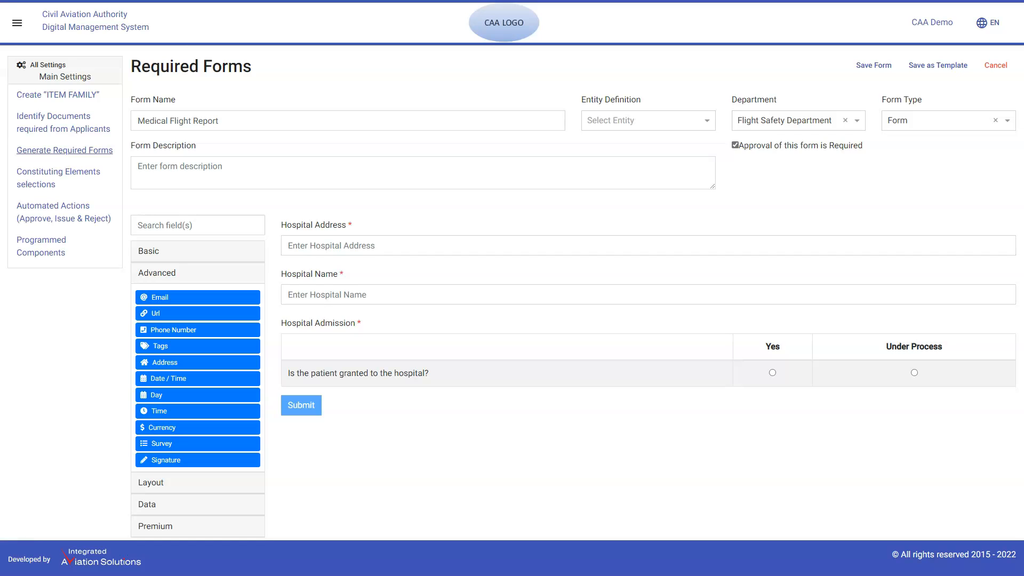
Add a required text field below the survey, labelled "Doctor Name" with the placeholder "Enter Doctor's Name", and save it.
{"action": "left_click", "coordinate": [198, 251]}
{"action": "left_click_drag", "start_coordinate": [198, 275], "coordinate": [379, 403]}
{"action": "type", "text": "Doctor Name"}
{"action": "left_click", "coordinate": [152, 201]}
{"action": "type", "text": "Enter Doctor's Name"}
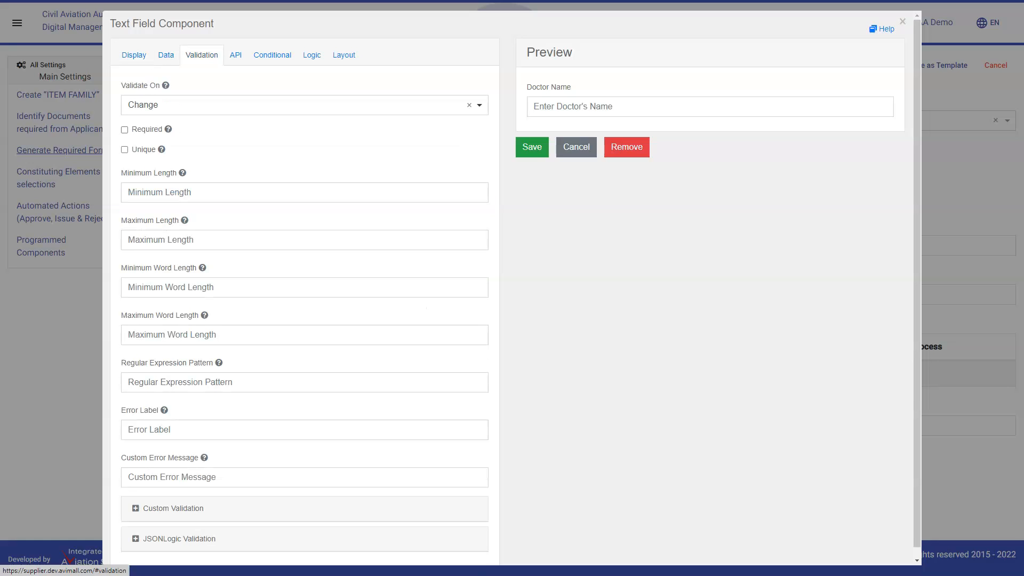
{"action": "left_click", "coordinate": [124, 130]}
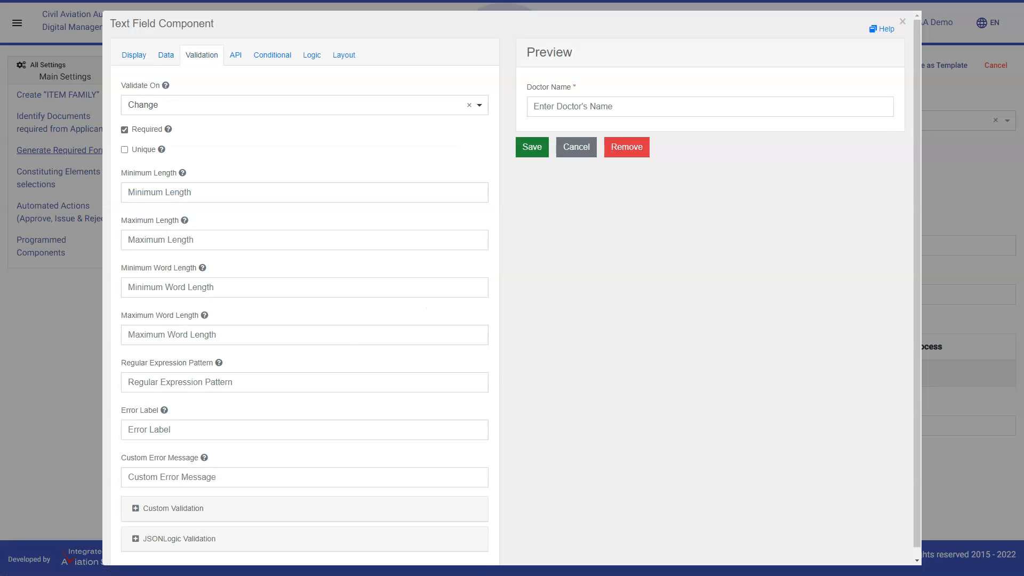
{"action": "left_click", "coordinate": [532, 146]}
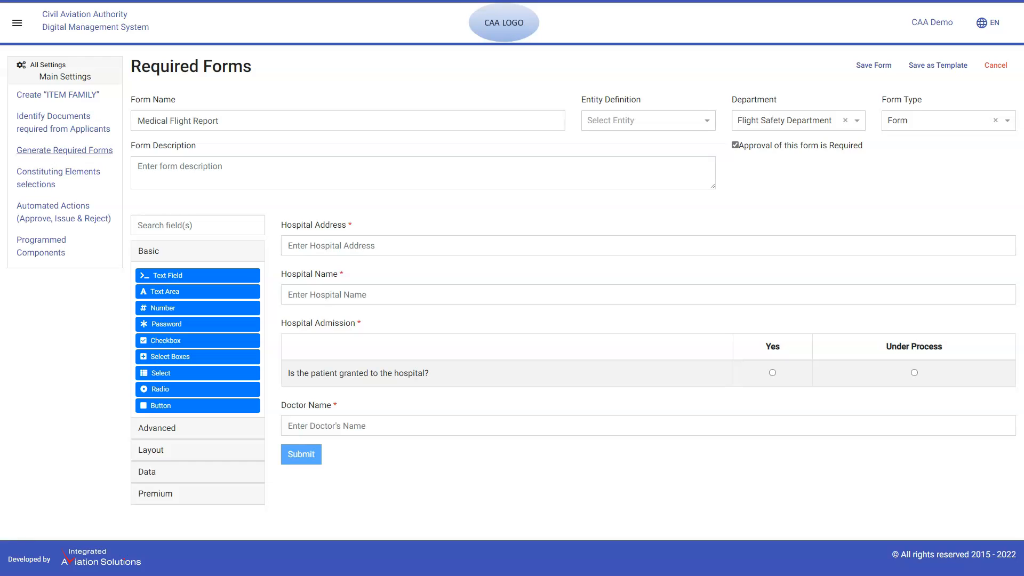
Add a Phone Number component below the Doctor Name field, labelled "Doctor Phone Number" with the placeholder "Enter Doctor's Phone Number".
{"action": "left_click", "coordinate": [160, 428]}
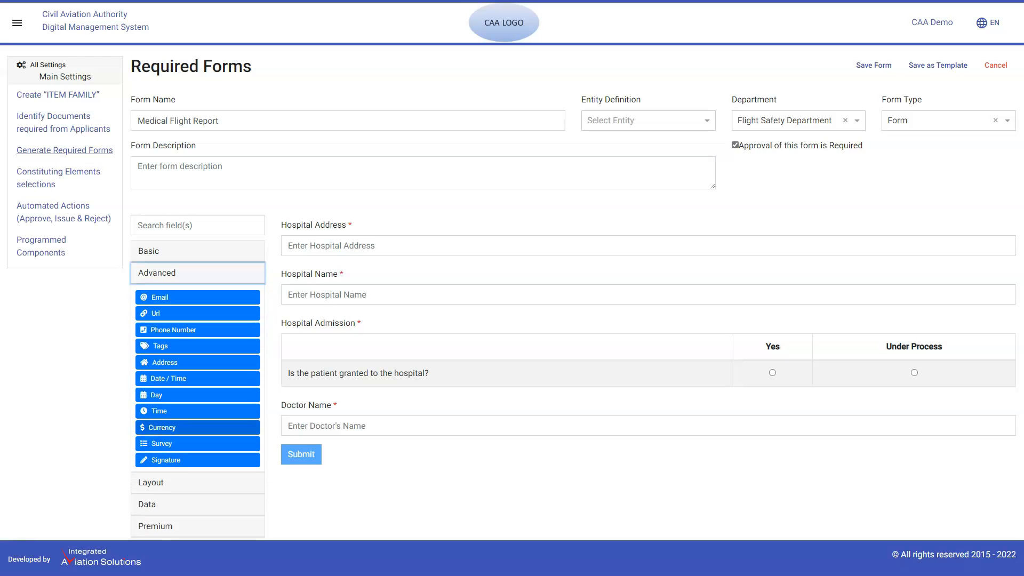
{"action": "left_click_drag", "start_coordinate": [197, 329], "coordinate": [363, 450]}
{"action": "type", "text": "Doctor "}
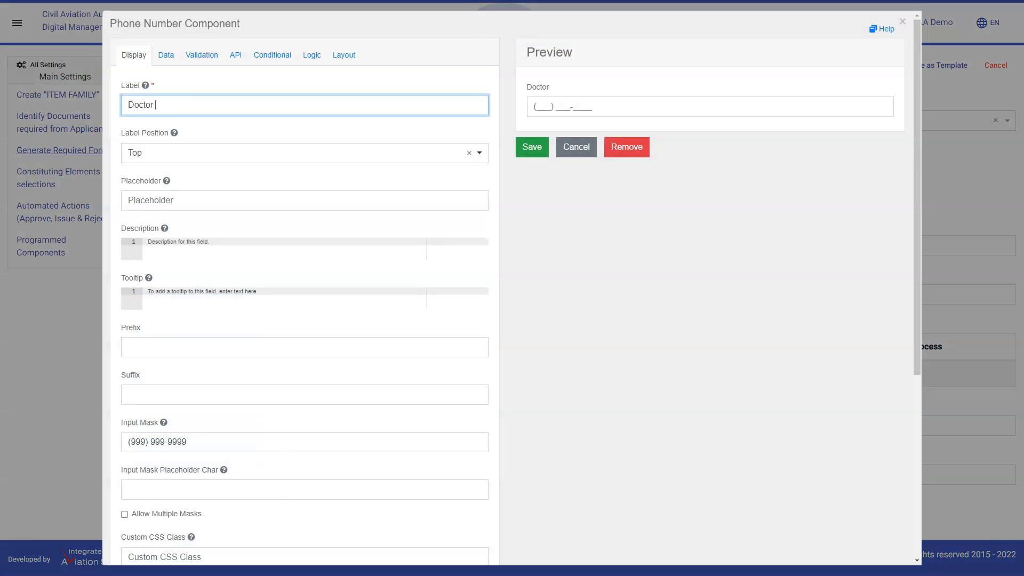
{"action": "type", "text": "Phone Number"}
{"action": "key", "text": "Tab"}
{"action": "key", "text": "Tab"}
{"action": "type", "text": "Enter Doctor's Phone Number"}
{"action": "key", "text": "Tab"}
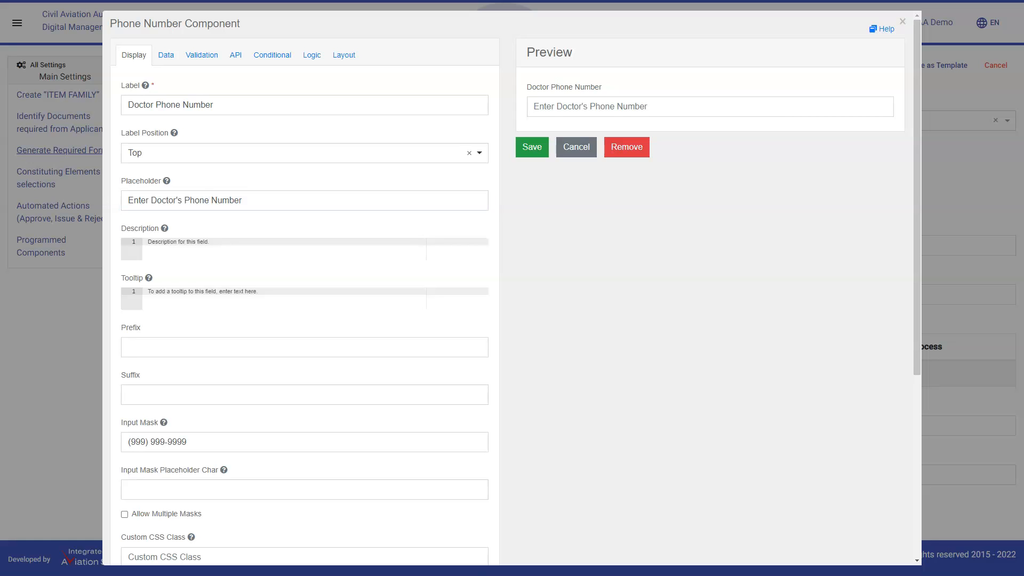
Make the Doctor Phone Number field required and save the component.
{"action": "left_click", "coordinate": [202, 55]}
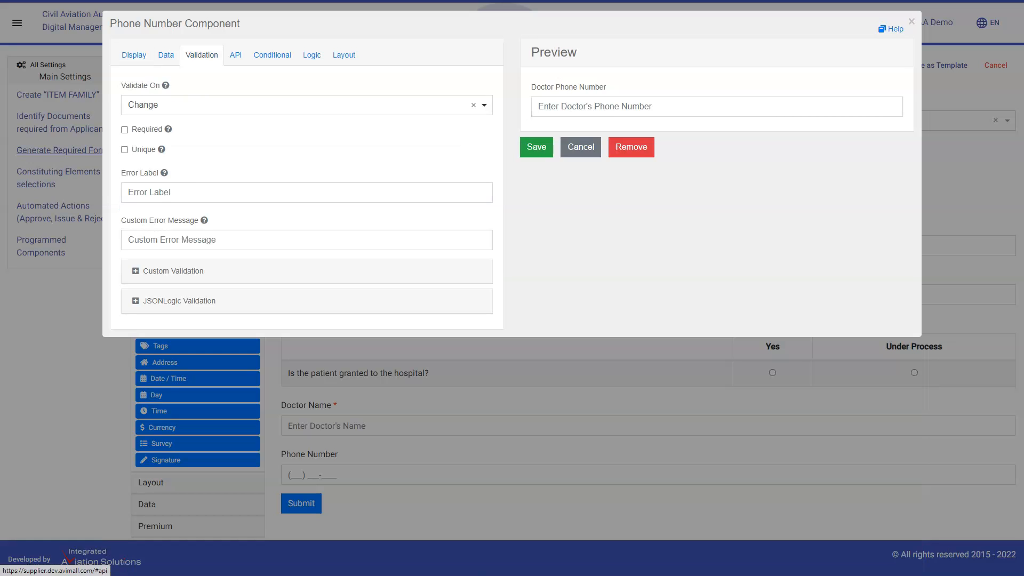
{"action": "left_click", "coordinate": [125, 129]}
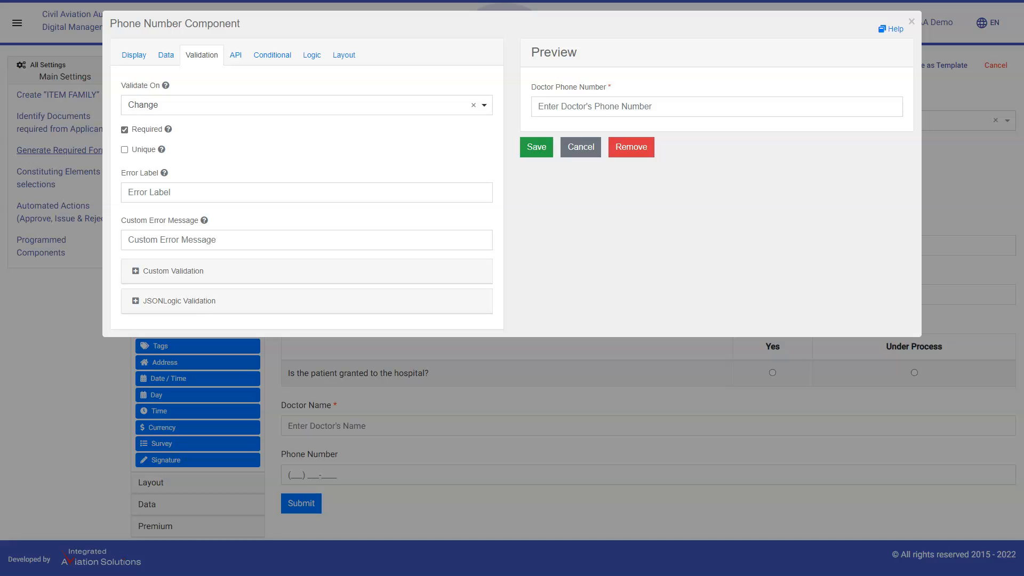
{"action": "left_click", "coordinate": [536, 147]}
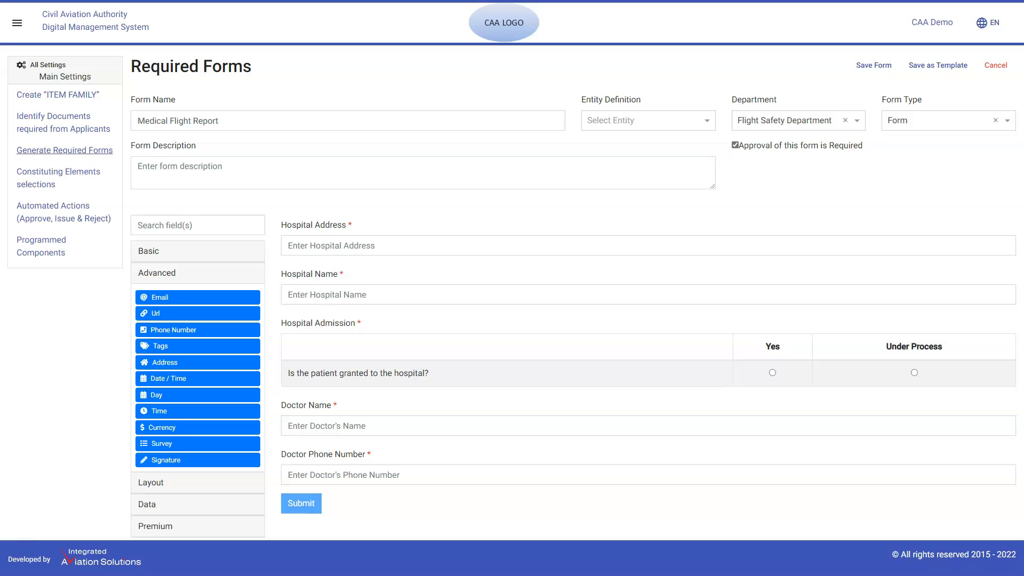
Add a File component below the Doctor Phone Number field and label it "Medical Report".
{"action": "left_click", "coordinate": [198, 526]}
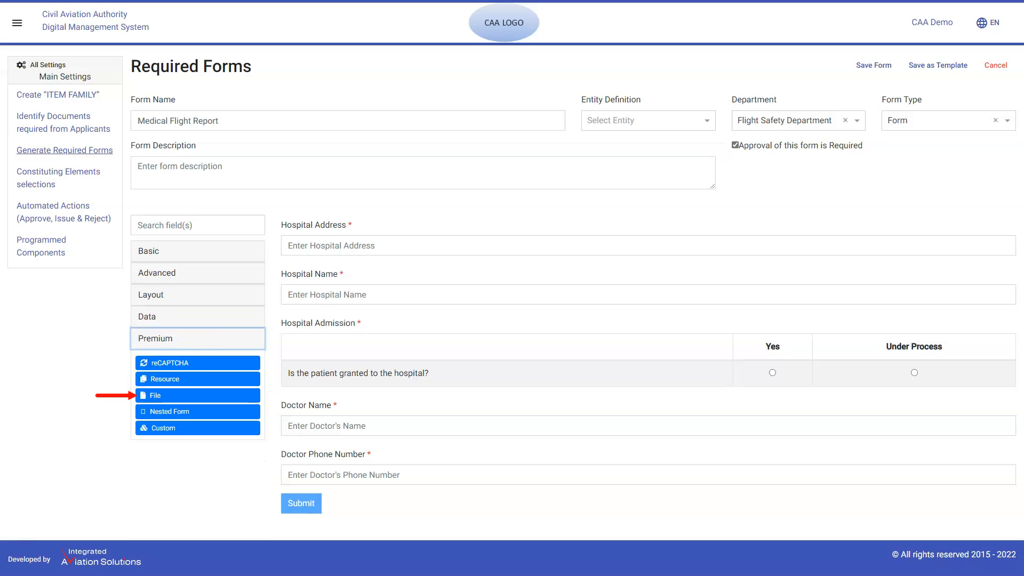
{"action": "left_click", "coordinate": [198, 395]}
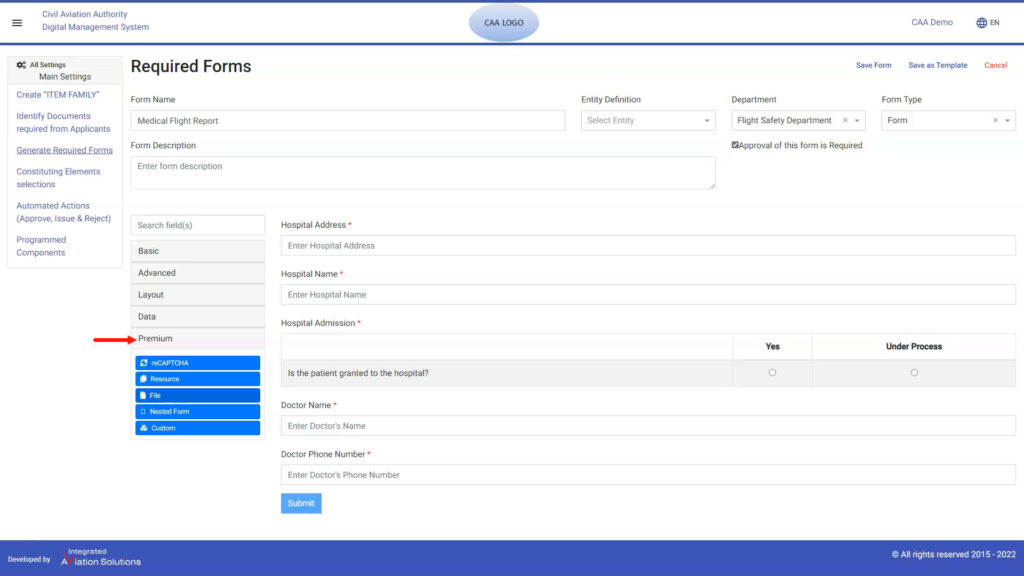
{"action": "left_click_drag", "start_coordinate": [198, 395], "coordinate": [376, 503]}
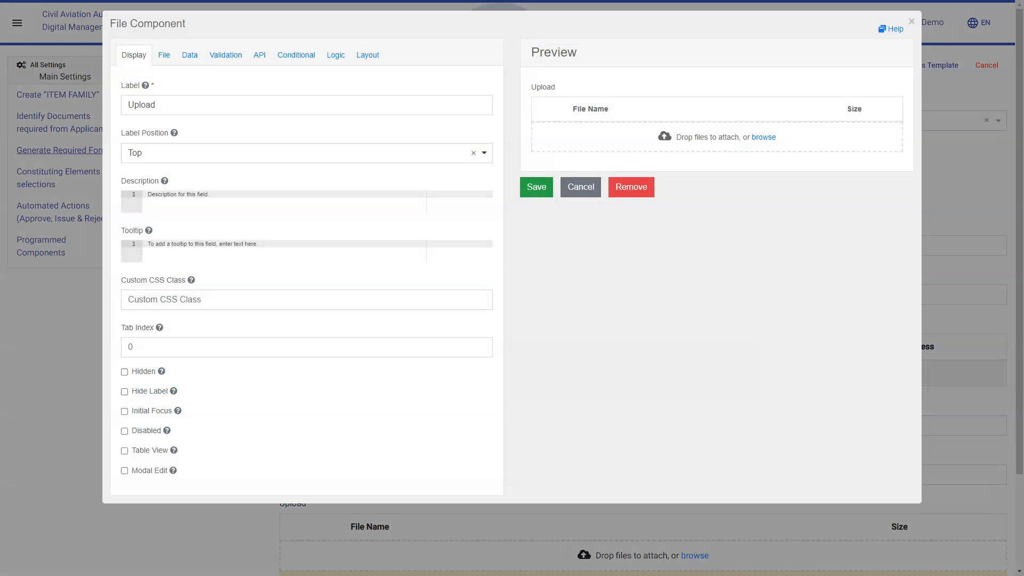
{"action": "type", "text": "Medical Report"}
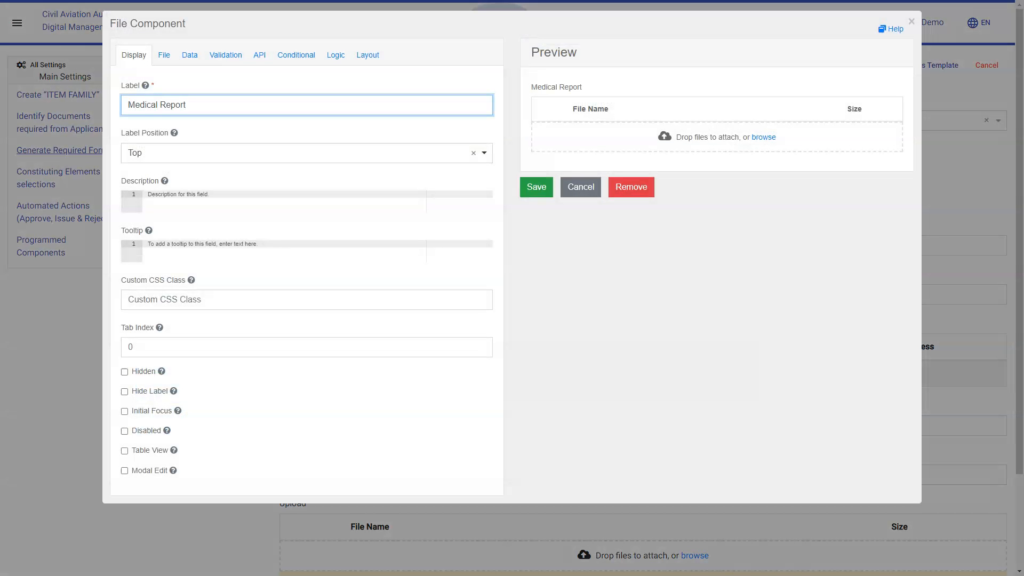
Give the Medical Report component the description "The medical report should be dated and signed by the practitioner".
{"action": "left_click", "coordinate": [146, 194]}
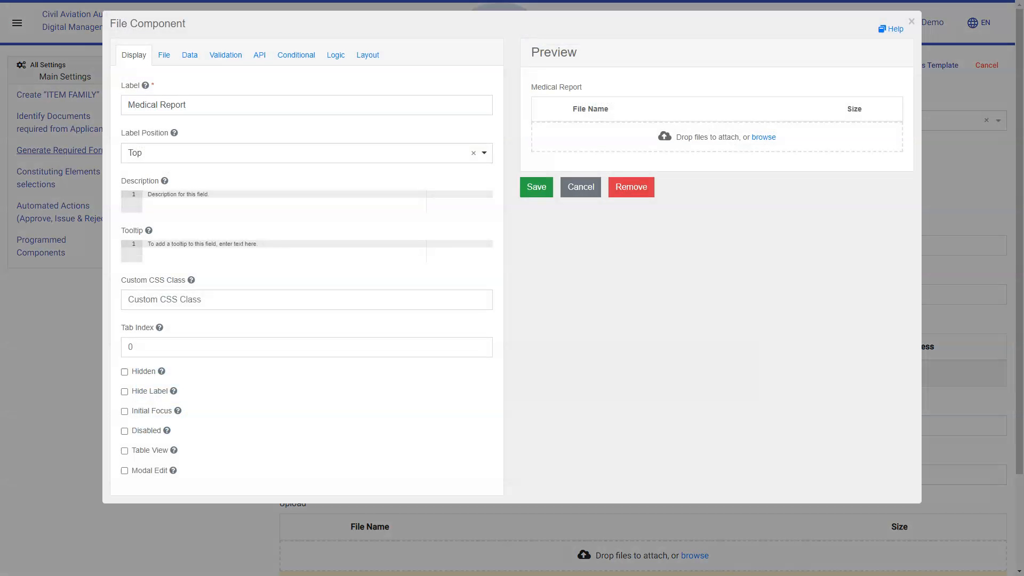
{"action": "type", "text": "The medical report should be dated and signed by the practitioner"}
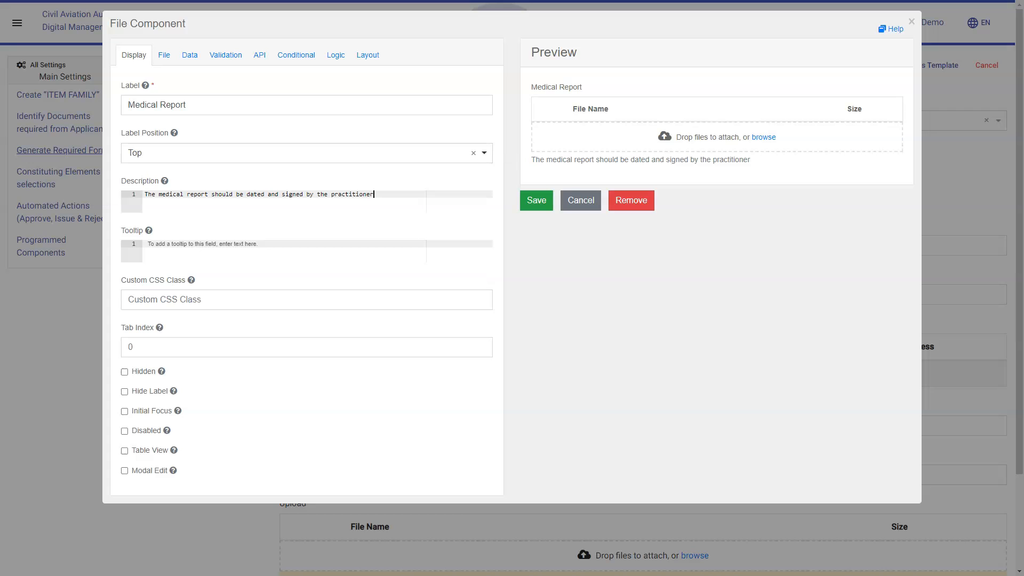
Try the description text as the Medical Report component's tooltip and clear the tooltip again.
{"action": "key", "text": "ctrl+a"}
{"action": "key", "text": "ctrl+c"}
{"action": "left_click", "coordinate": [146, 244]}
{"action": "key", "text": "ctrl+v"}
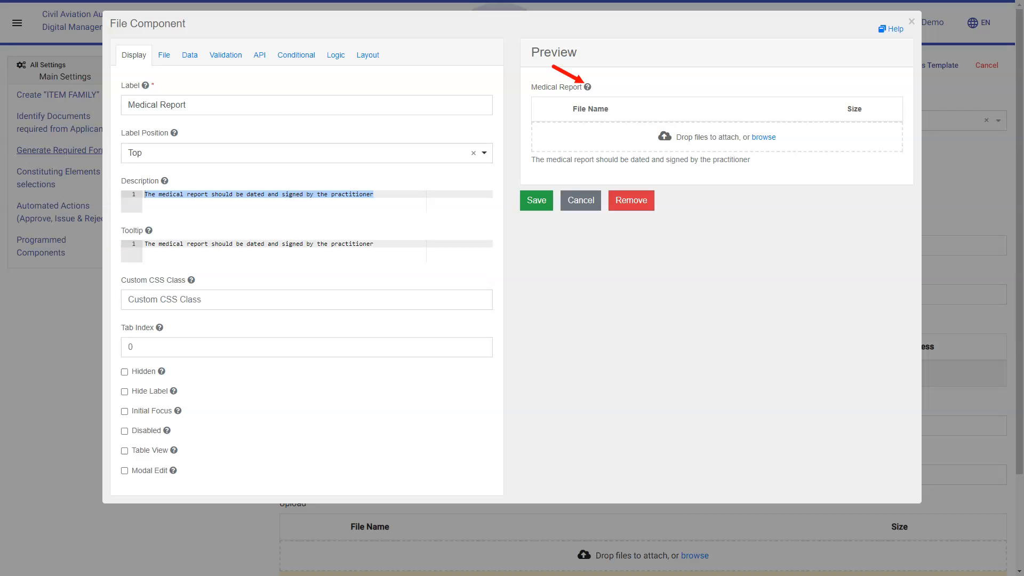
{"action": "mouse_move", "coordinate": [587, 87]}
{"action": "key", "text": "ctrl+a"}
{"action": "key", "text": "BackSpace"}
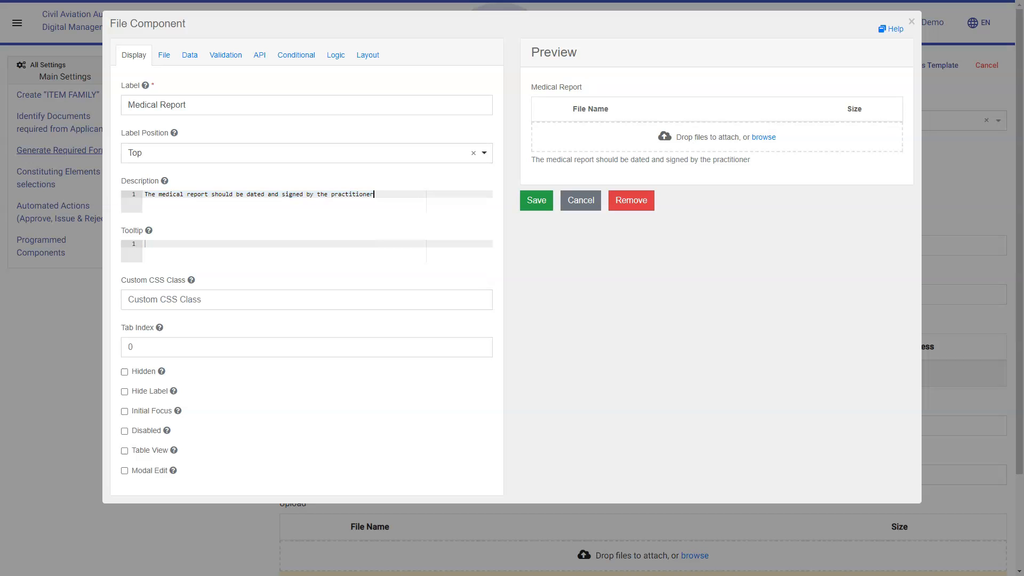
Set the Medical Report's maximum file size to 5MB and save the component as required.
{"action": "left_click", "coordinate": [163, 55]}
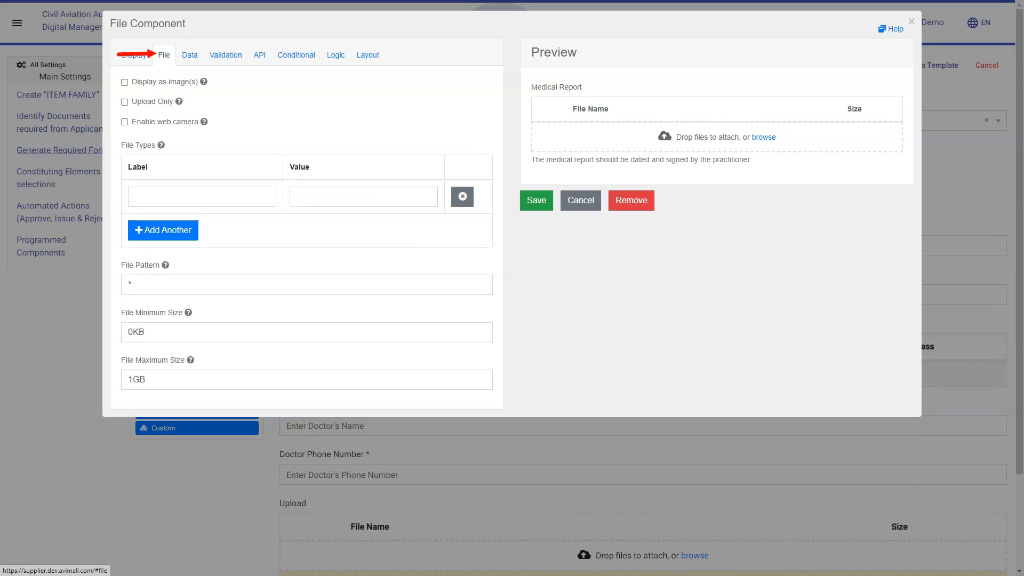
{"action": "double_click", "coordinate": [137, 379]}
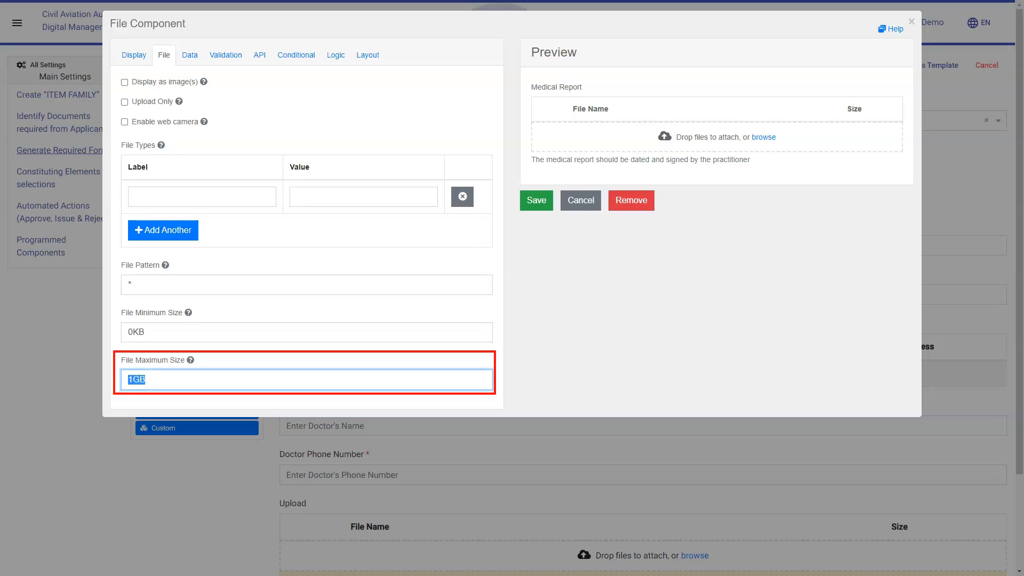
{"action": "type", "text": "5MB"}
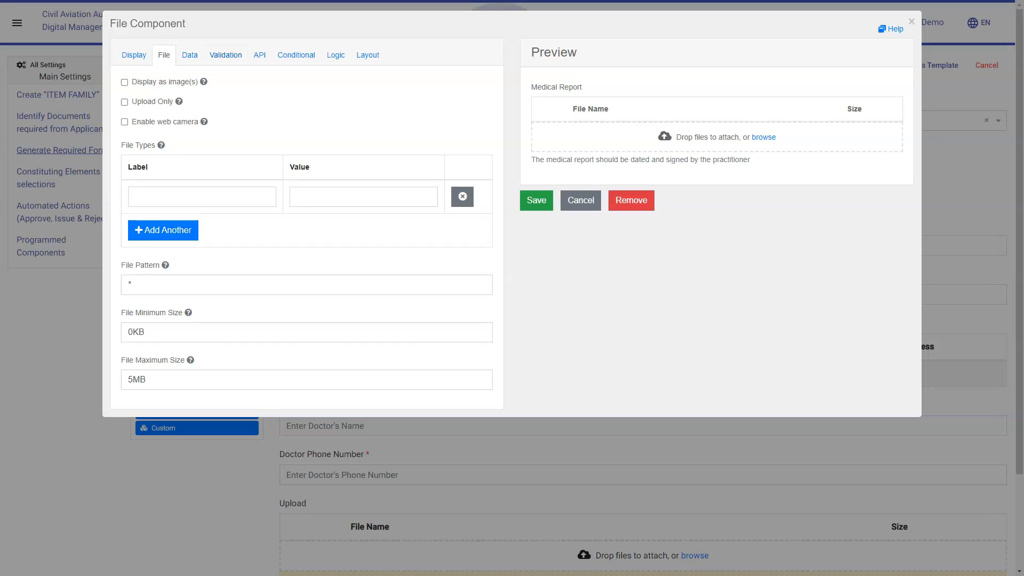
{"action": "left_click", "coordinate": [226, 55]}
{"action": "left_click", "coordinate": [125, 83]}
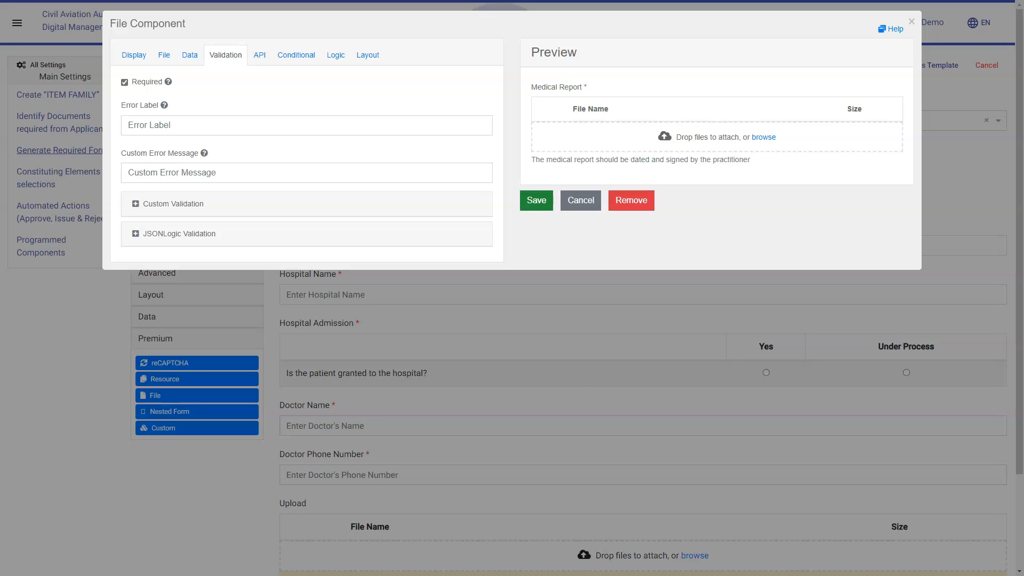
{"action": "left_click", "coordinate": [537, 200]}
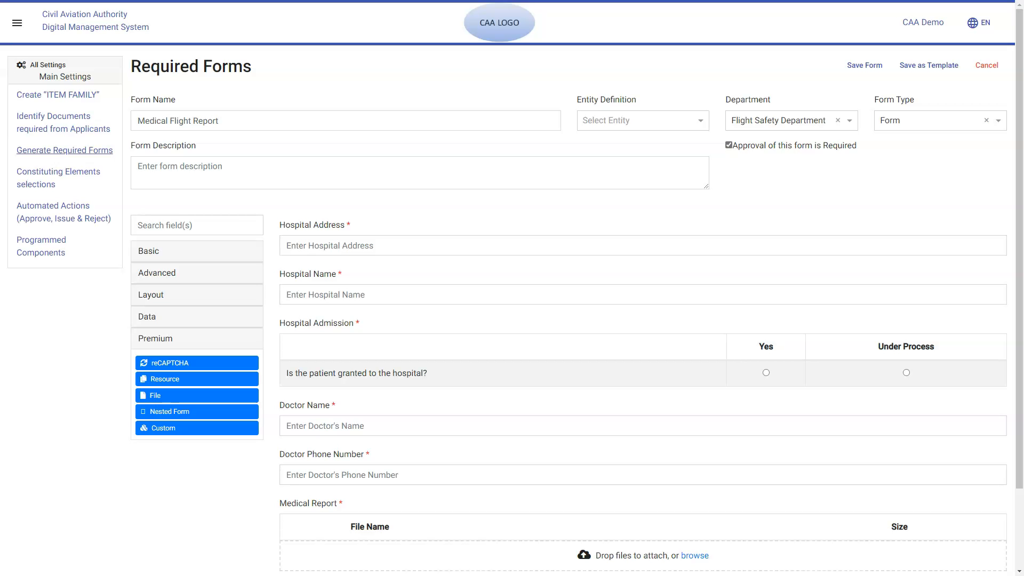
Add a Text Area component below the Medical Report upload, labelled "Note to CAA" with 2 rows.
{"action": "left_click", "coordinate": [196, 251]}
{"action": "scroll", "coordinate": [197, 251], "scroll_direction": "down", "scroll_amount": 2}
{"action": "left_click_drag", "start_coordinate": [197, 197], "coordinate": [384, 503]}
{"action": "type", "text": "Note to CAA"}
{"action": "double_click", "coordinate": [130, 297]}
{"action": "type", "text": "2"}
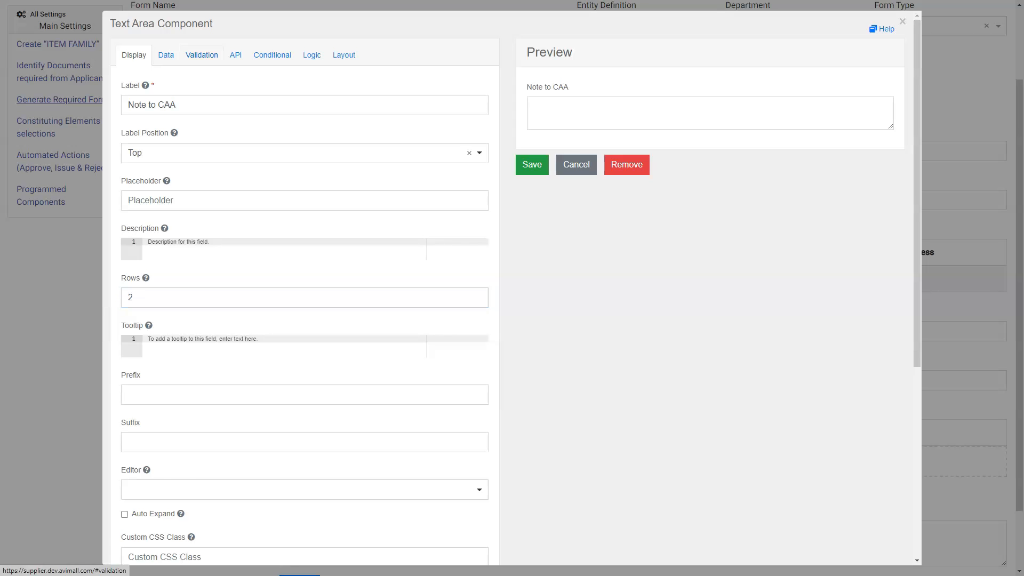
Limit the Note to CAA text area to a maximum word length of 35 and save it.
{"action": "left_click", "coordinate": [201, 55]}
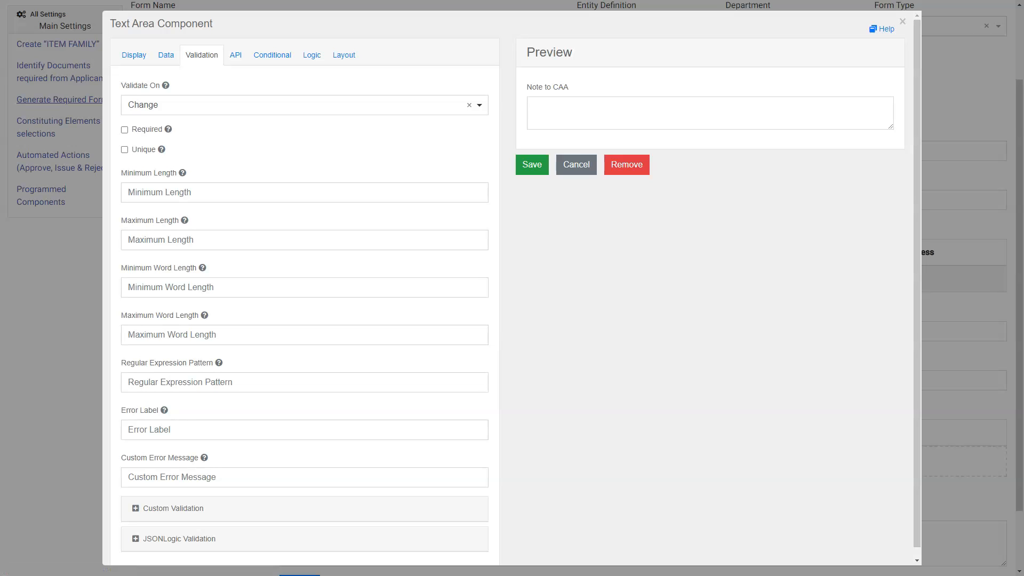
{"action": "left_click", "coordinate": [305, 334]}
{"action": "type", "text": "35"}
{"action": "left_click", "coordinate": [531, 165]}
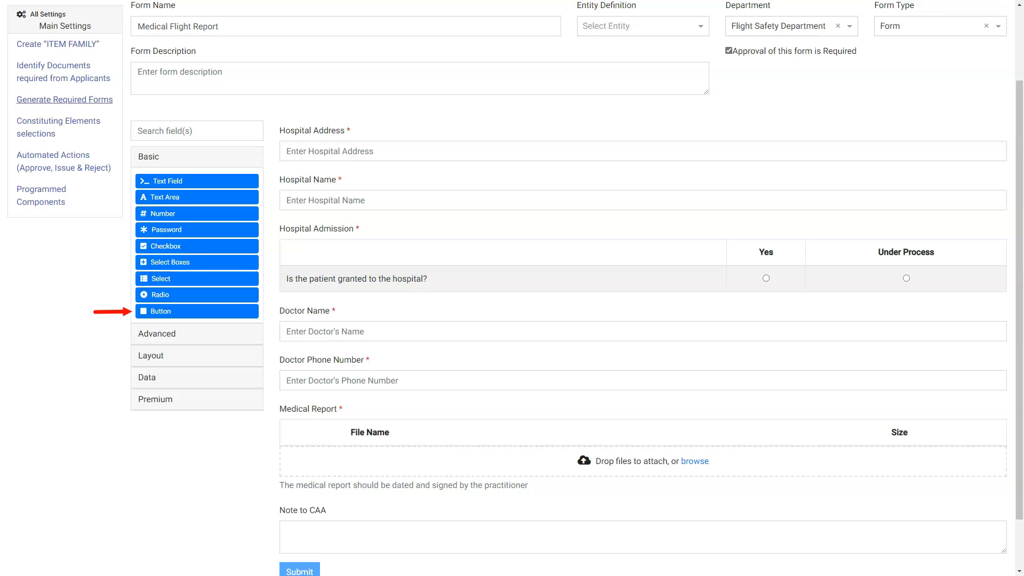
Add a Button component above the Submit button, labelled "Reset" with the Reset action.
{"action": "scroll", "coordinate": [197, 311], "scroll_direction": "down", "scroll_amount": 1}
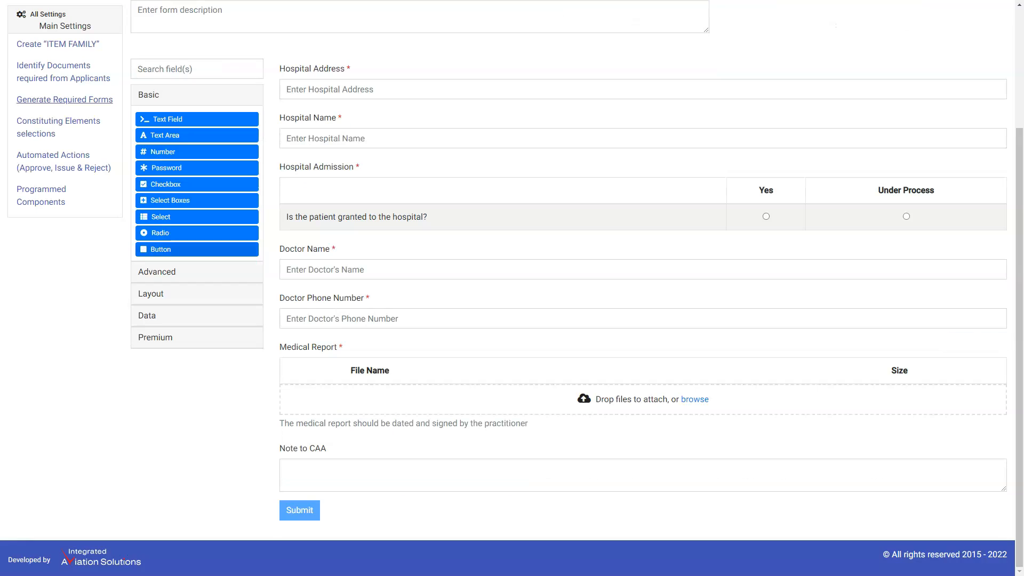
{"action": "left_click_drag", "start_coordinate": [160, 249], "coordinate": [360, 514]}
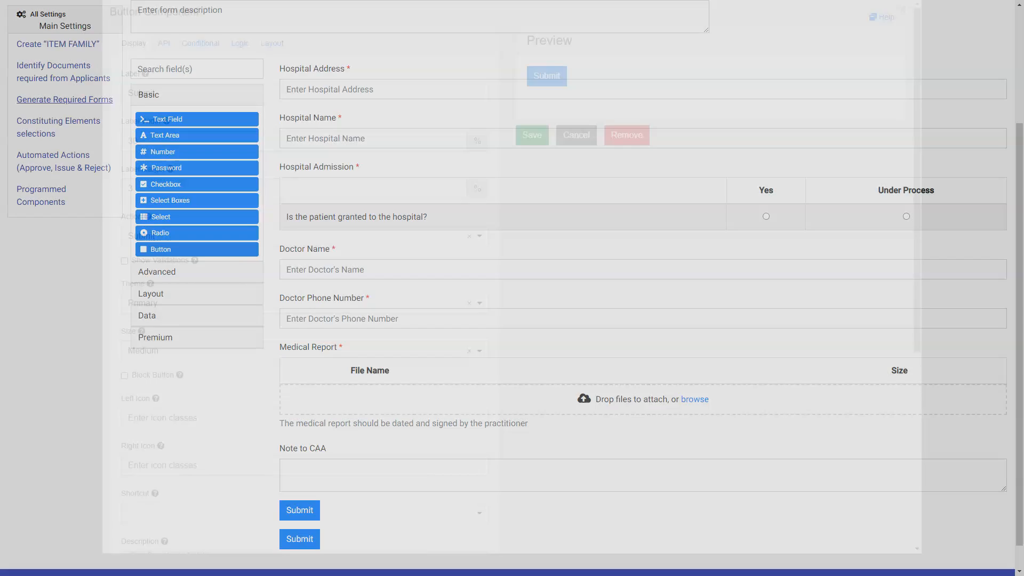
{"action": "type", "text": "Reset"}
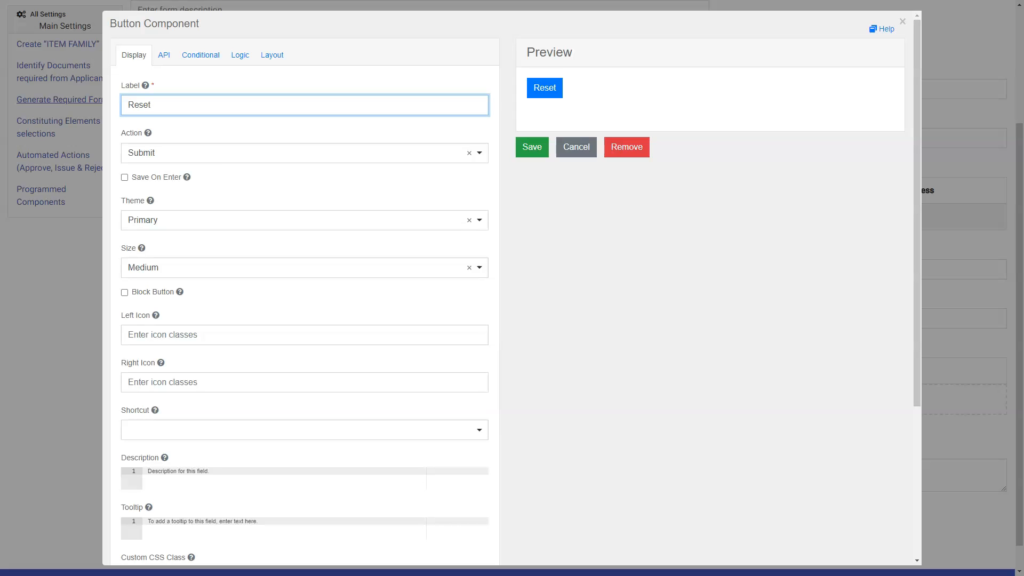
{"action": "left_click", "coordinate": [304, 153]}
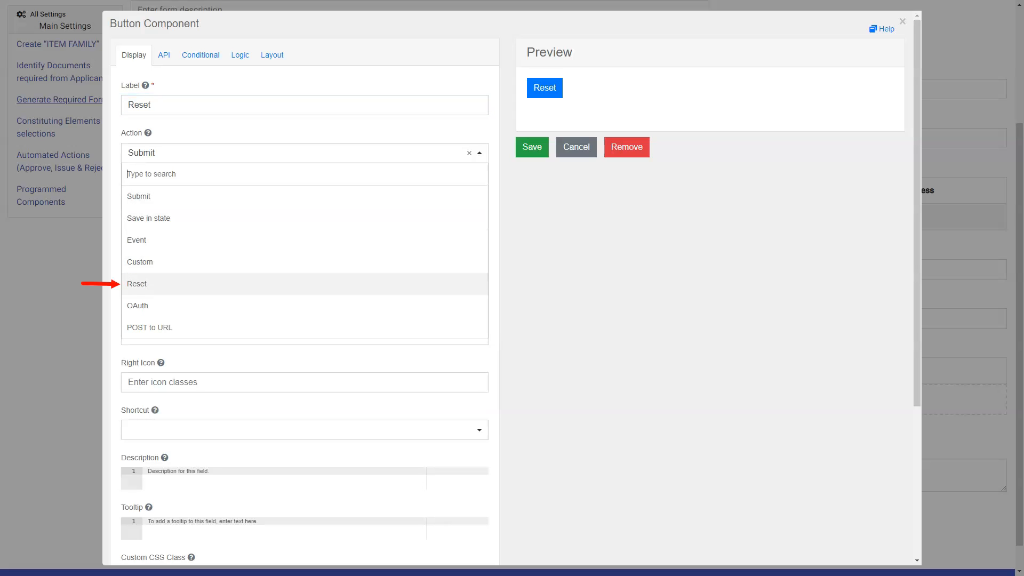
{"action": "left_click", "coordinate": [304, 284]}
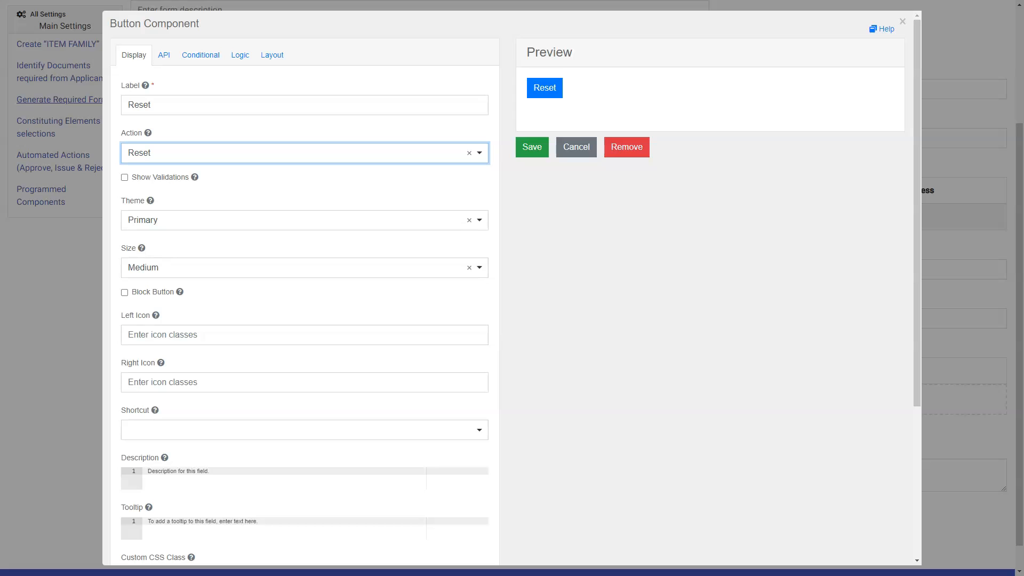
Give the Reset button the Danger theme and Medium size, and save it.
{"action": "left_click", "coordinate": [304, 220]}
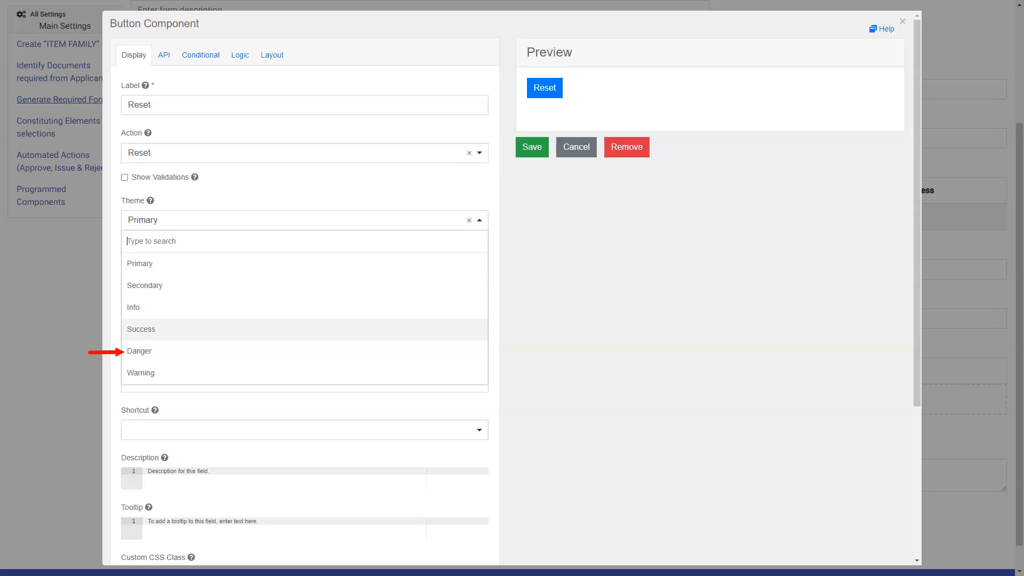
{"action": "left_click", "coordinate": [139, 351]}
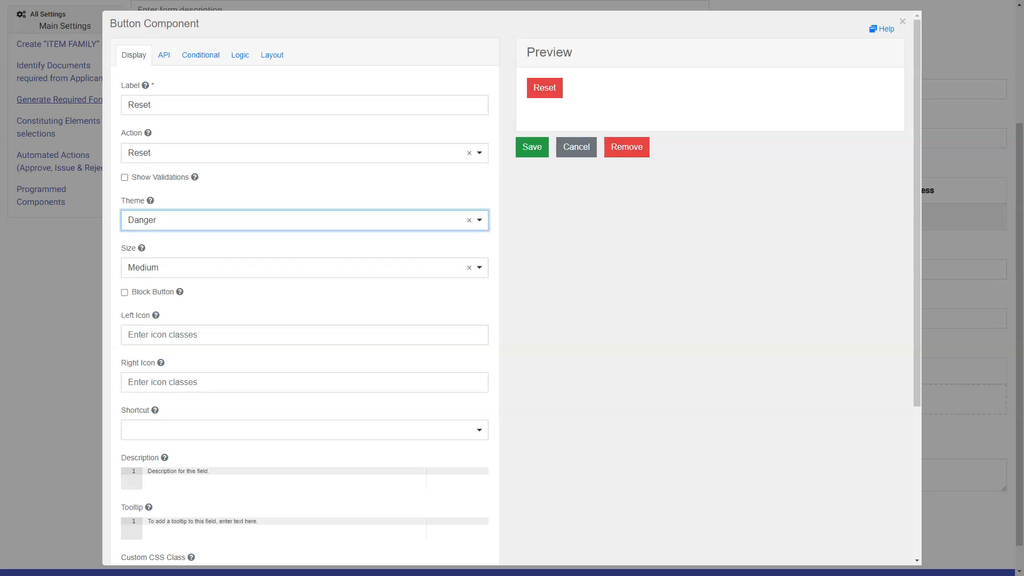
{"action": "left_click", "coordinate": [304, 267]}
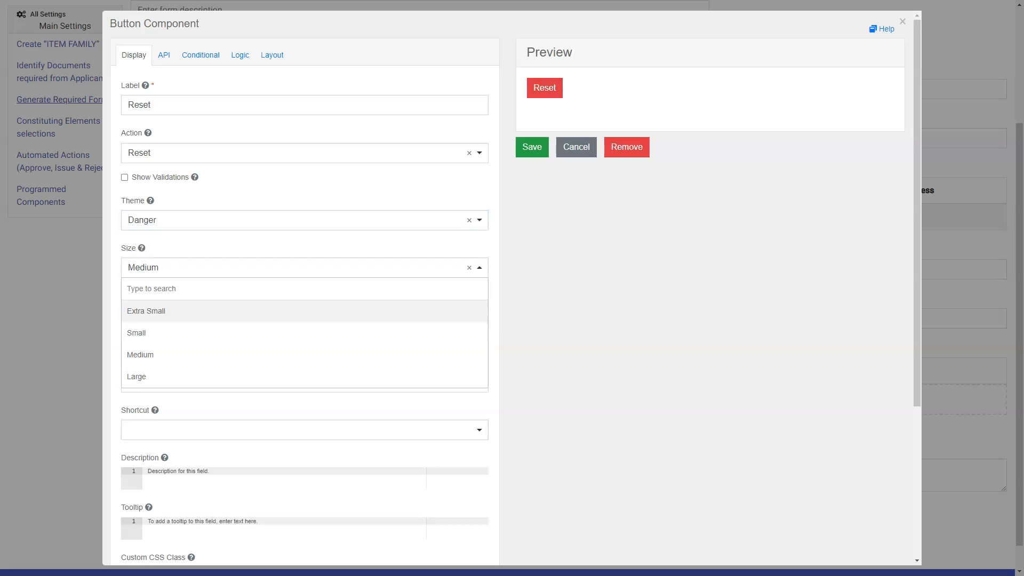
{"action": "left_click", "coordinate": [140, 354]}
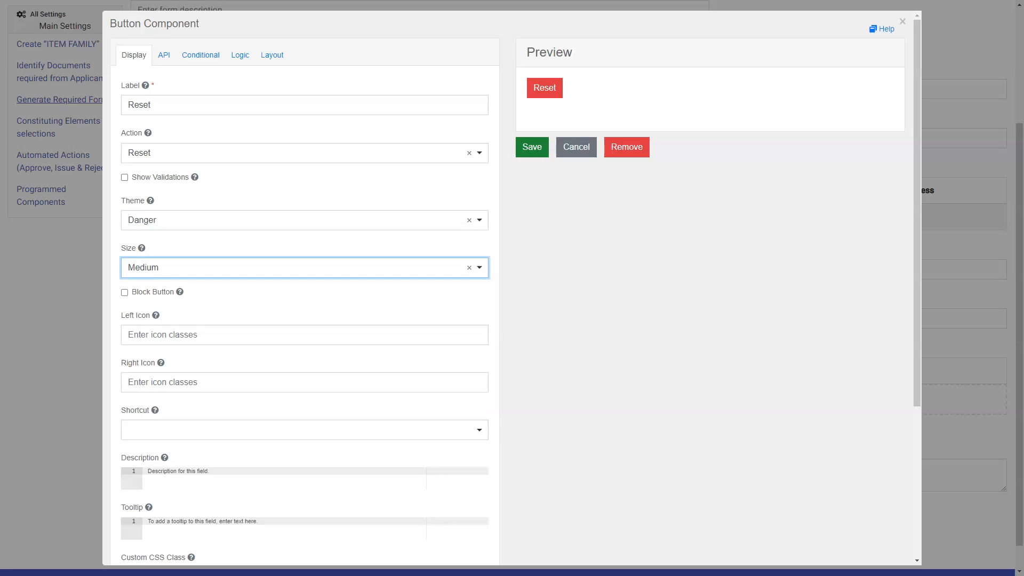
{"action": "left_click", "coordinate": [531, 147]}
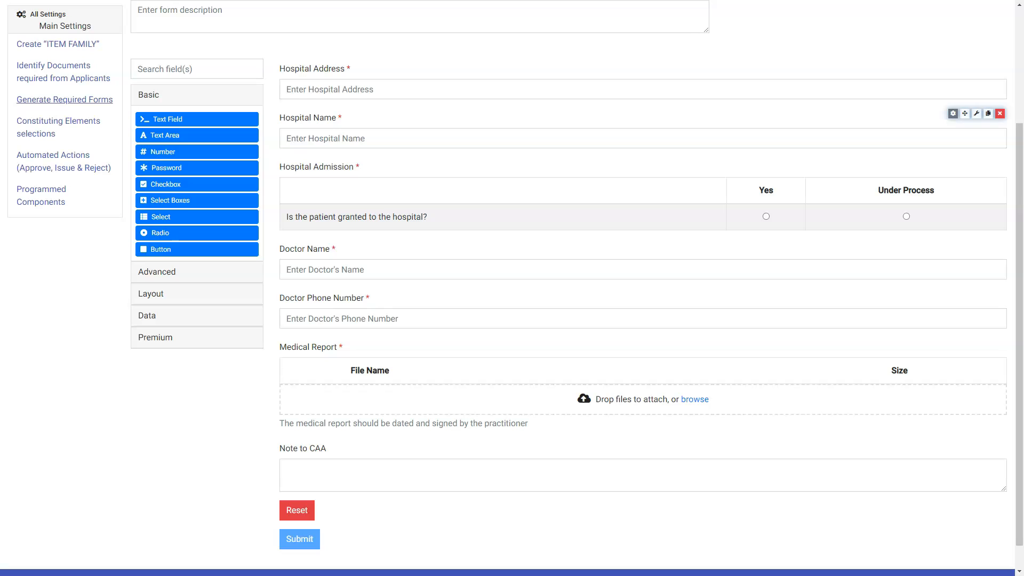
Move the Hospital Address field below the Hospital Name field in the form.
{"action": "mouse_move", "coordinate": [964, 66]}
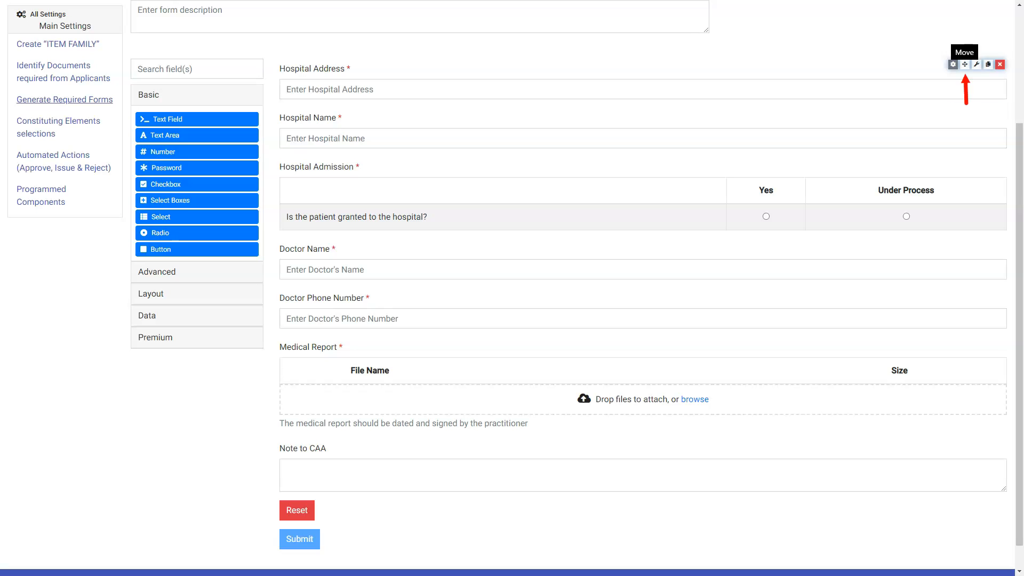
{"action": "left_click_drag", "start_coordinate": [964, 65], "coordinate": [967, 119]}
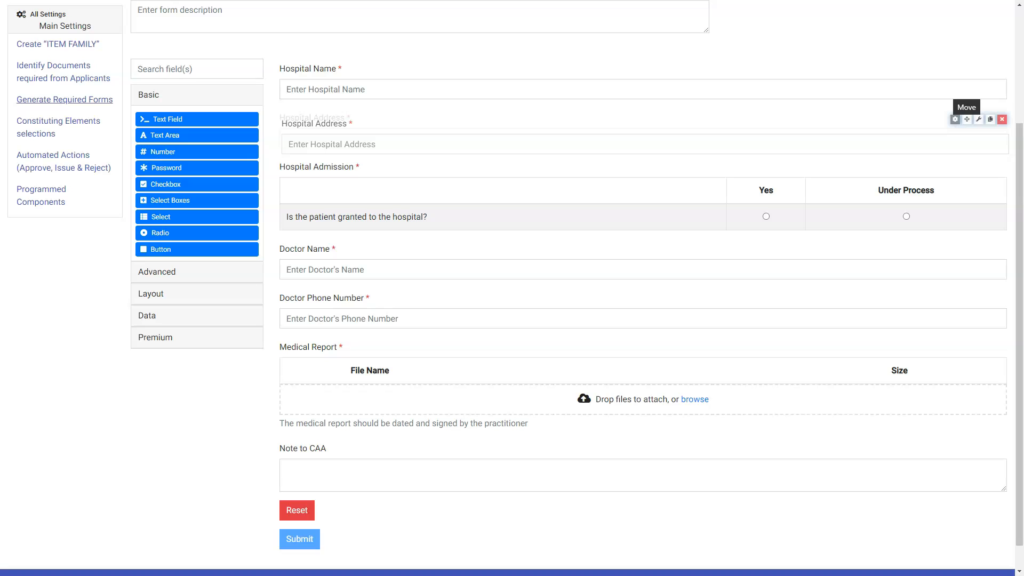
{"action": "left_click_drag", "start_coordinate": [967, 119], "coordinate": [965, 115]}
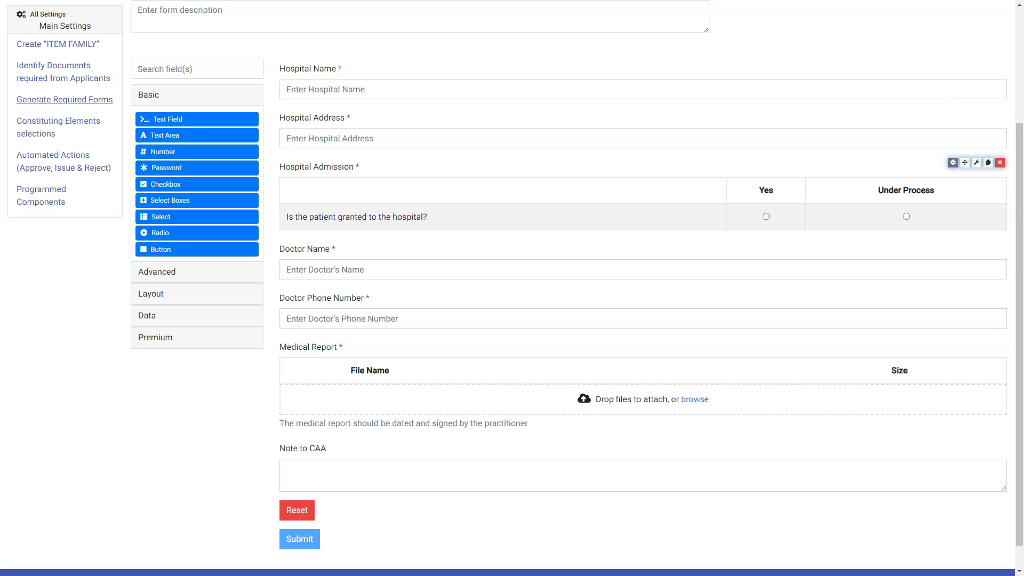
Paste a copy of the Hospital Admission survey directly below the original and remove the copy.
{"action": "left_click", "coordinate": [988, 162]}
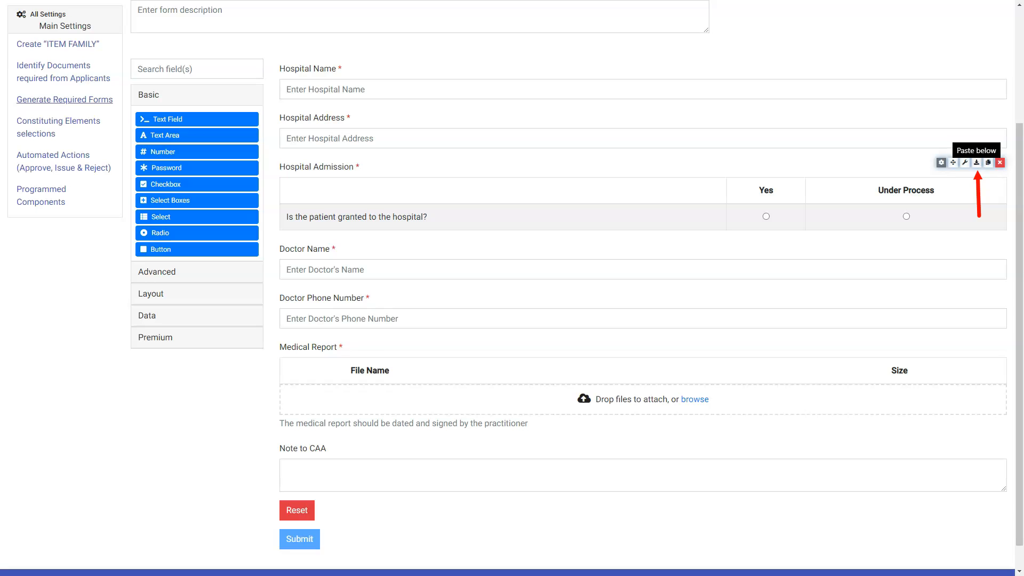
{"action": "left_click", "coordinate": [976, 163]}
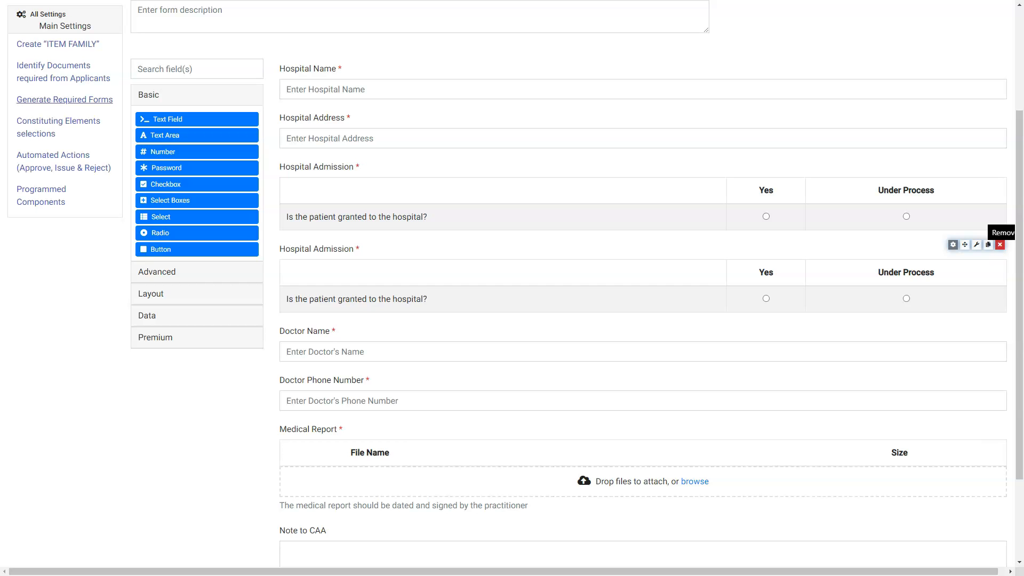
{"action": "left_click", "coordinate": [999, 244]}
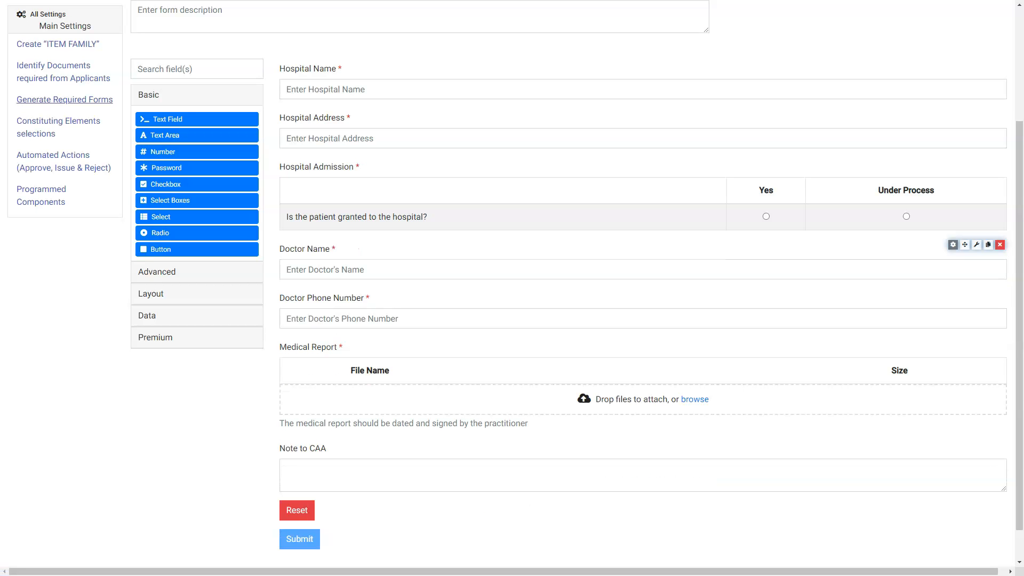
Save the completed Medical Flight Report as a required form.
{"action": "scroll", "coordinate": [640, 320], "scroll_direction": "up", "scroll_amount": 3}
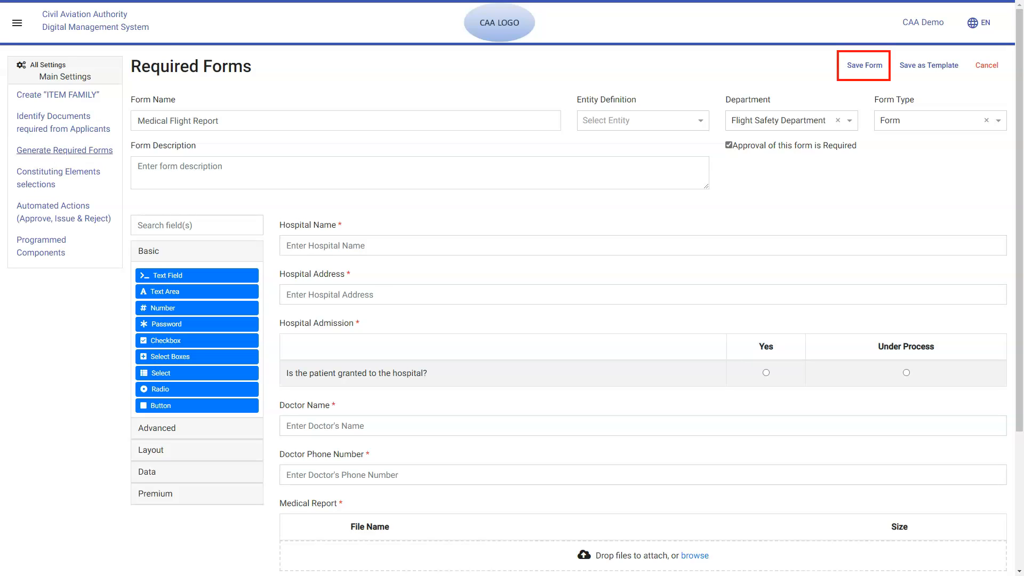
{"action": "left_click", "coordinate": [864, 65]}
{"action": "left_click", "coordinate": [491, 321]}
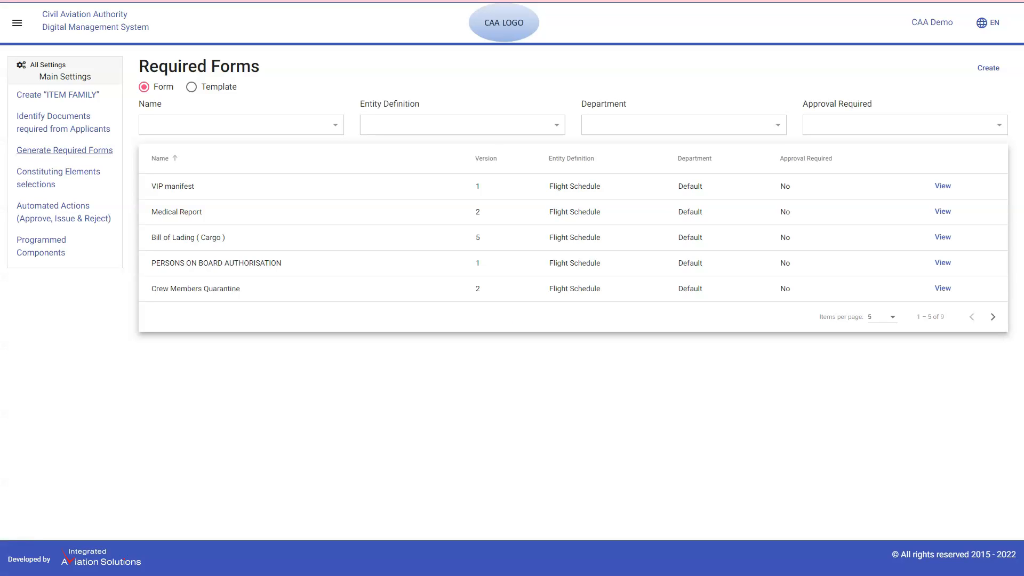
Filter the required forms list by the name Medical Flight Report, and switch the list to show templates.
{"action": "left_click", "coordinate": [241, 124]}
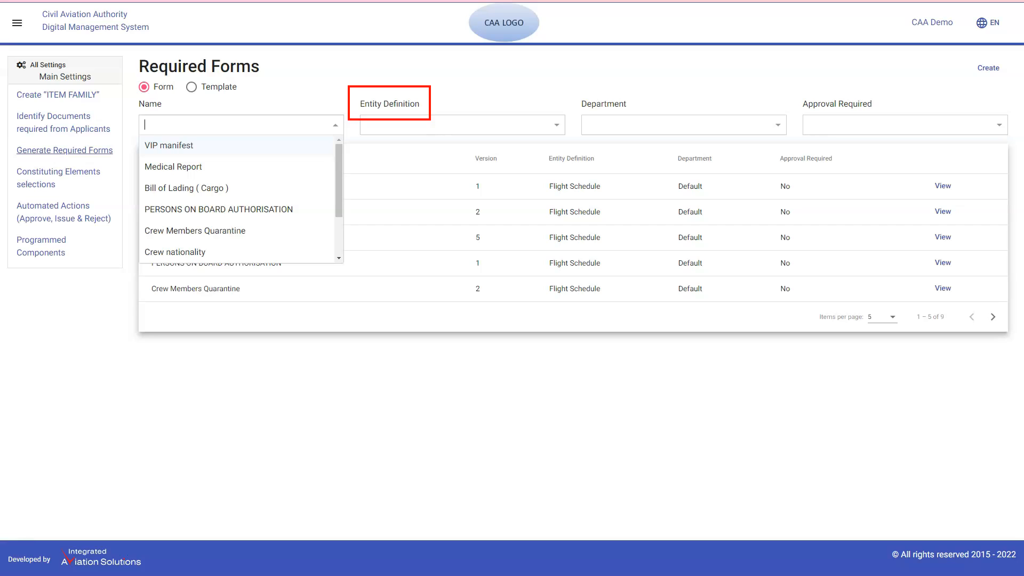
{"action": "type", "text": "Medica"}
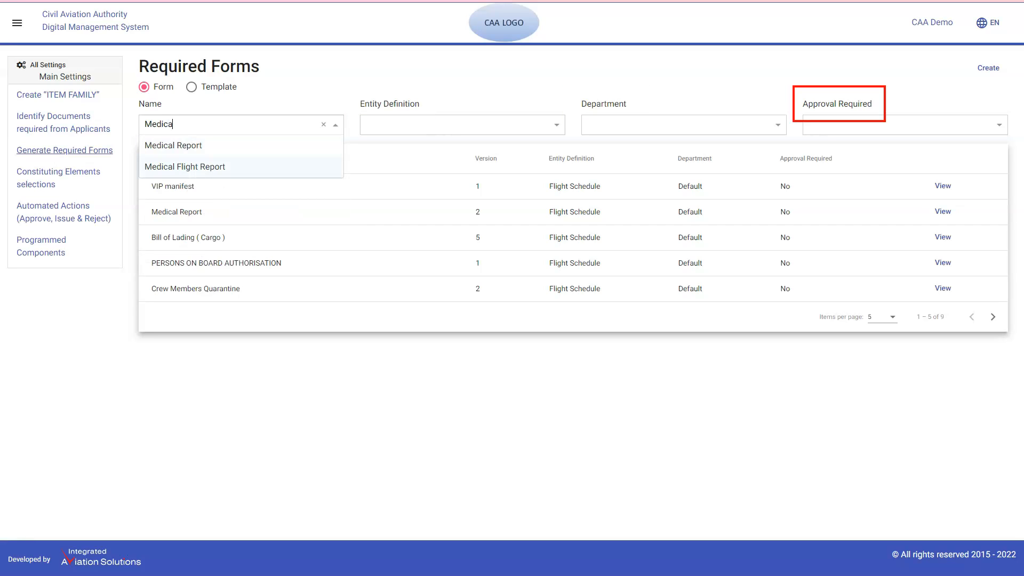
{"action": "left_click", "coordinate": [241, 167]}
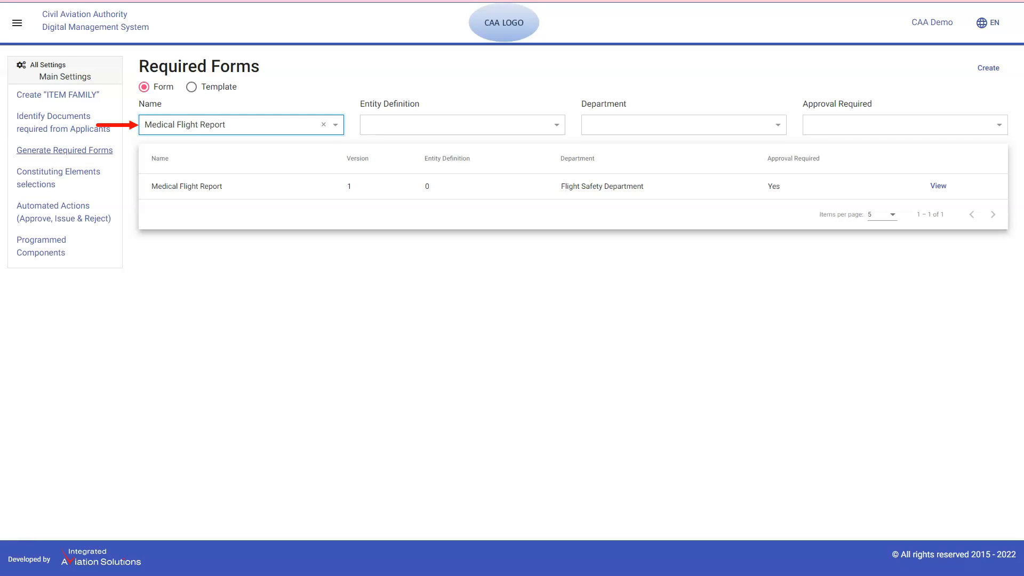
{"action": "left_click", "coordinate": [191, 87]}
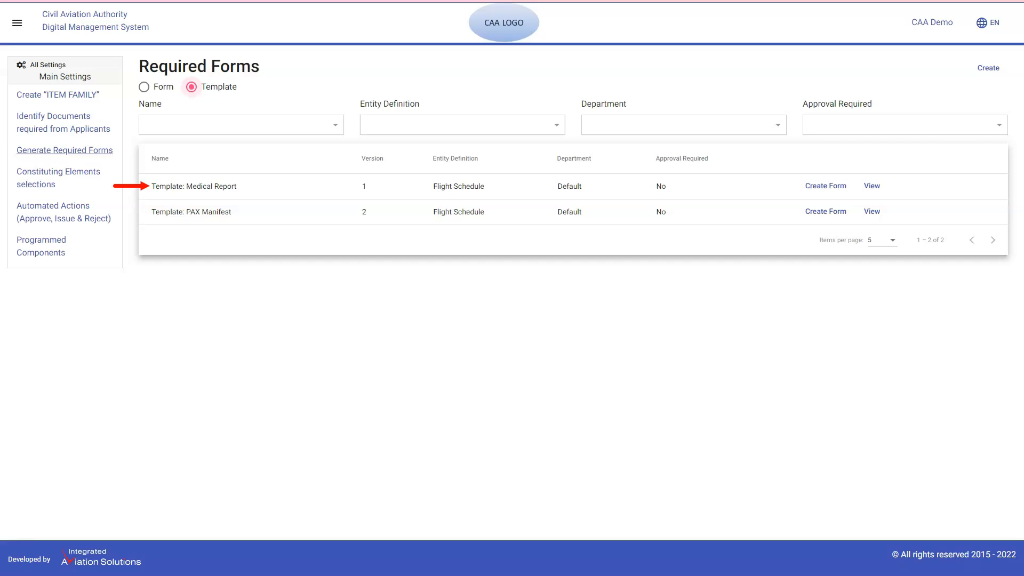